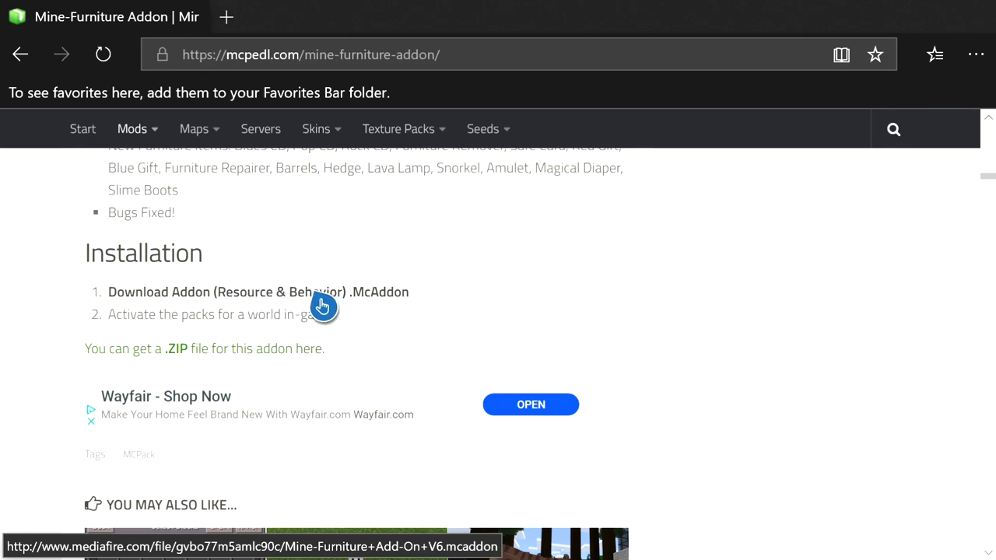
# - Open the download page for the Mine-Furniture .McAddon file and copy the link of its 667.09KB download
pyautogui.click(239, 303)
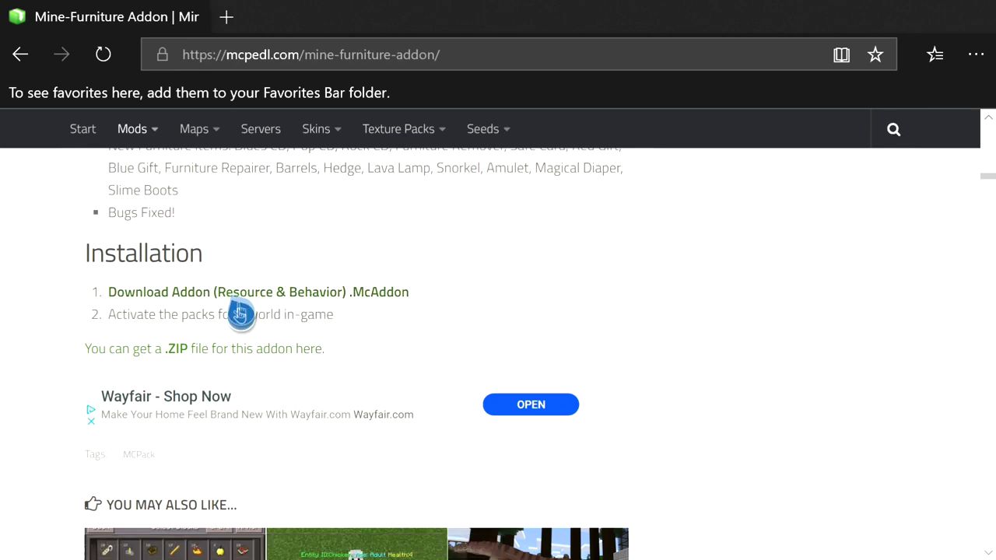
pyautogui.click(239, 303)
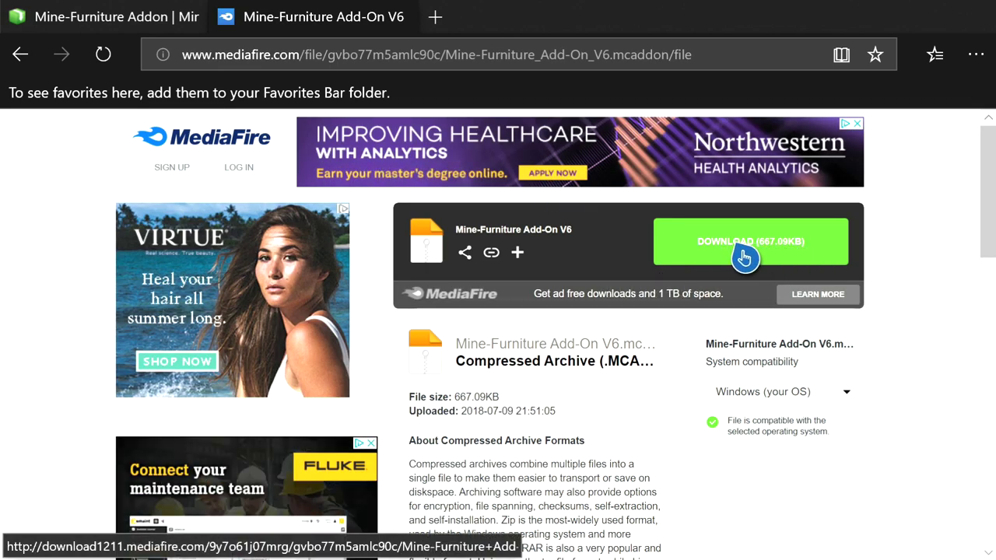
pyautogui.click(844, 238)
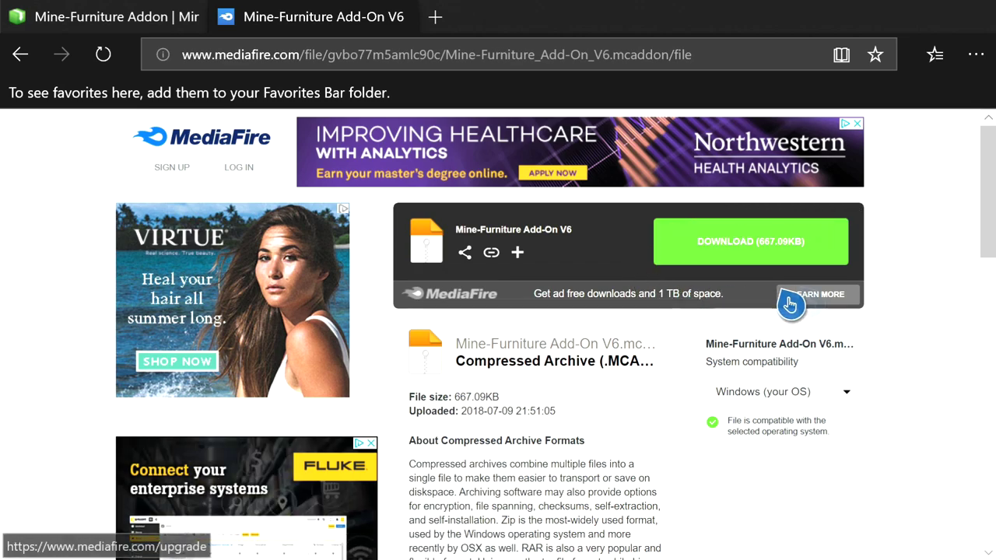
pyautogui.rightClick(757, 247)
pyautogui.press('Down')
pyautogui.press('Down')
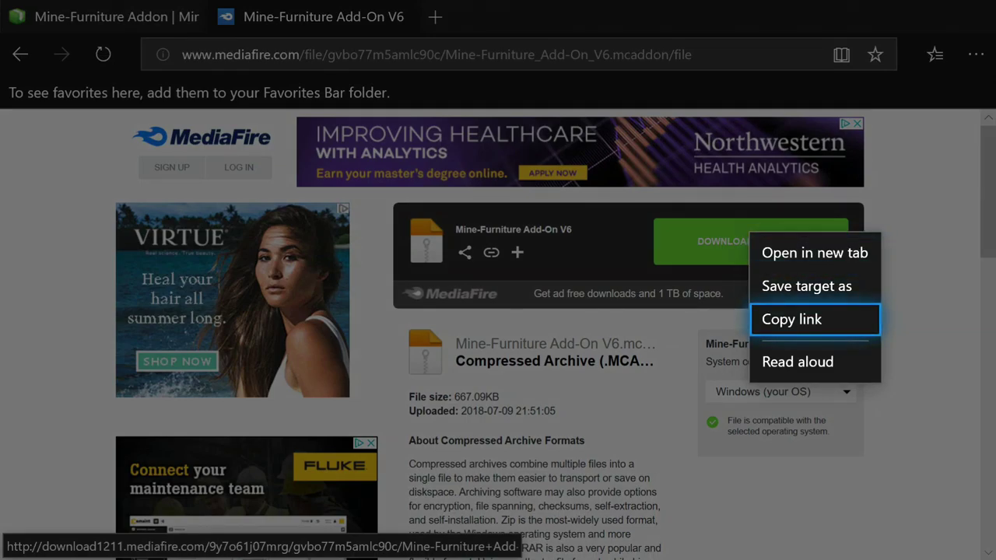
pyautogui.press('Return')
# - Switch to the File Downloader app, found in the "mc moding" group of My games & apps
pyautogui.press('super')
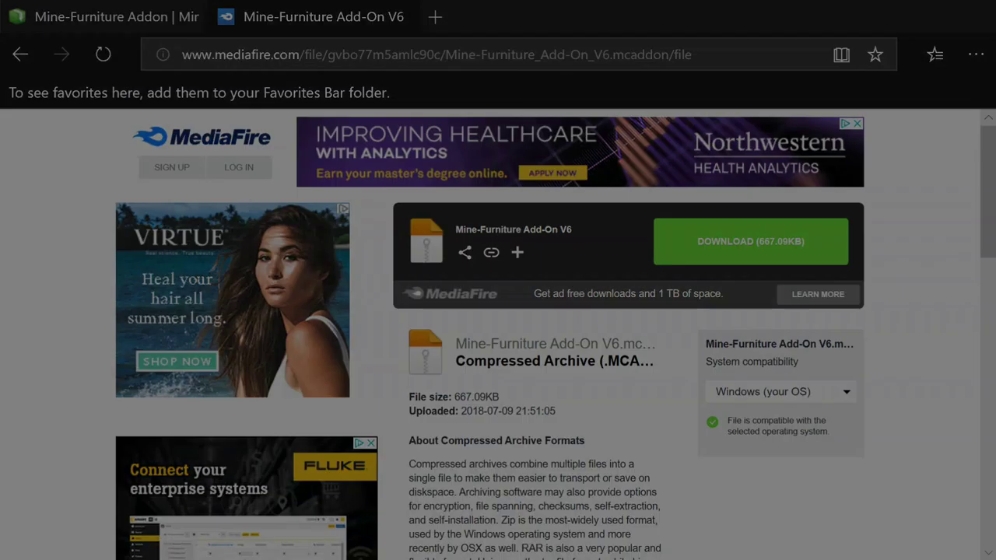
pyautogui.press('Down')
pyautogui.press('Down')
pyautogui.press('Down')
pyautogui.press('Down')
pyautogui.press('Down')
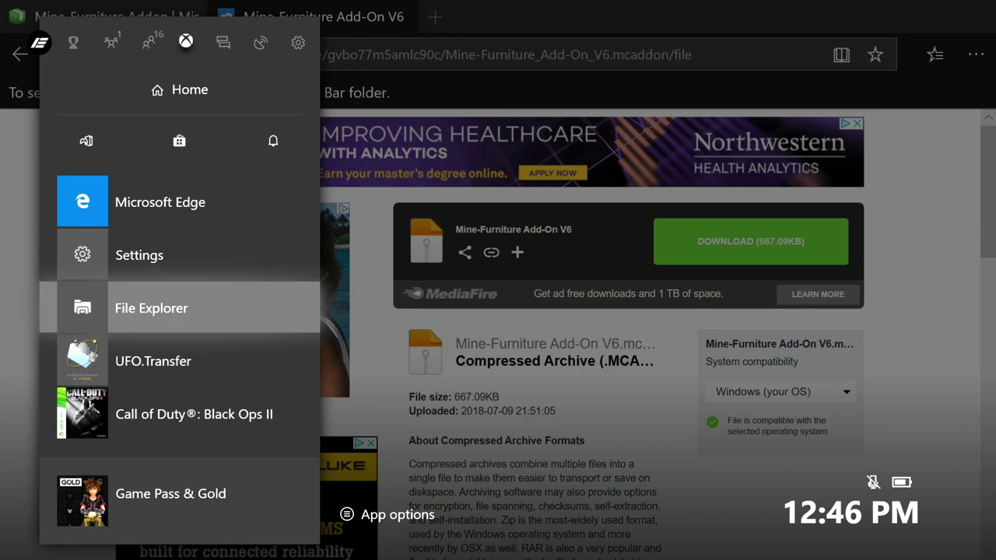
pyautogui.press('Up')
pyautogui.press('Up')
pyautogui.press('Up')
pyautogui.press('Up')
pyautogui.press('Return')
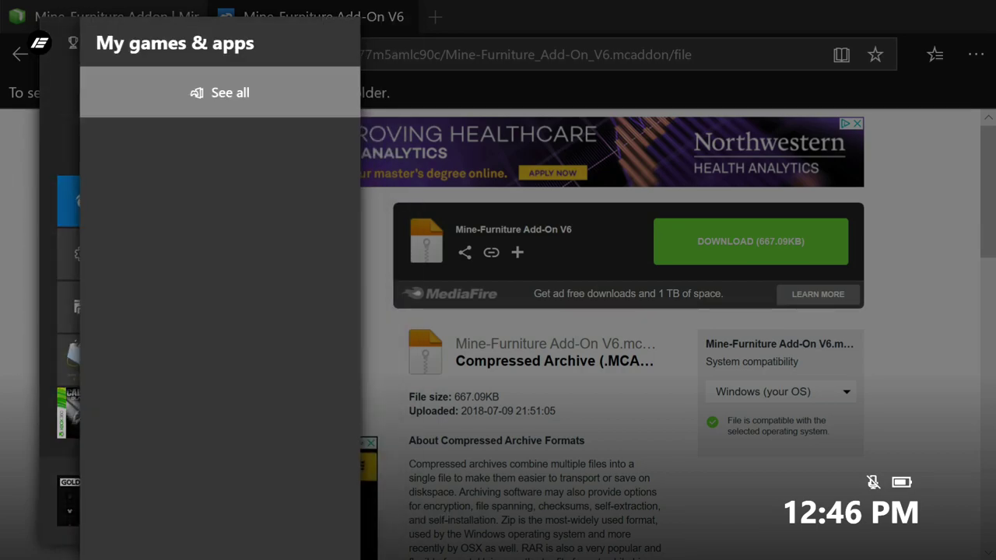
pyautogui.press('Down')
pyautogui.press('Down')
pyautogui.press('Down')
pyautogui.press('Return')
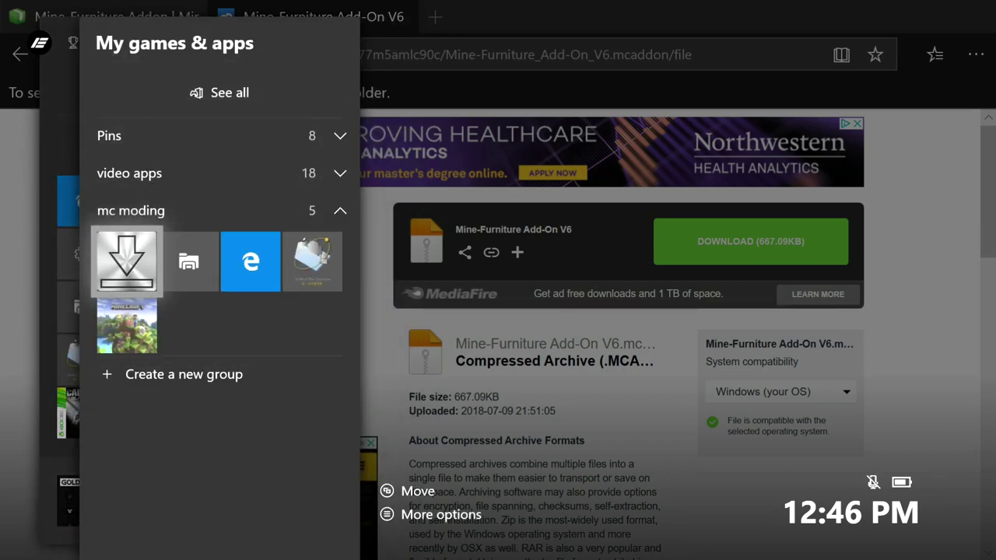
pyautogui.press('Return')
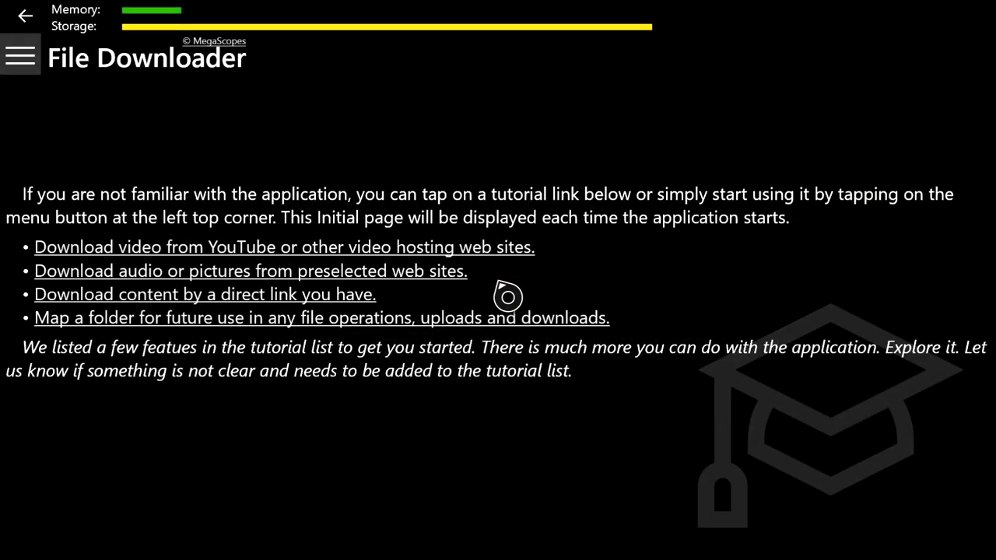
# - Set up a download from URL with the Local Storage folder as its destination
pyautogui.click(22, 55)
pyautogui.click(130, 150)
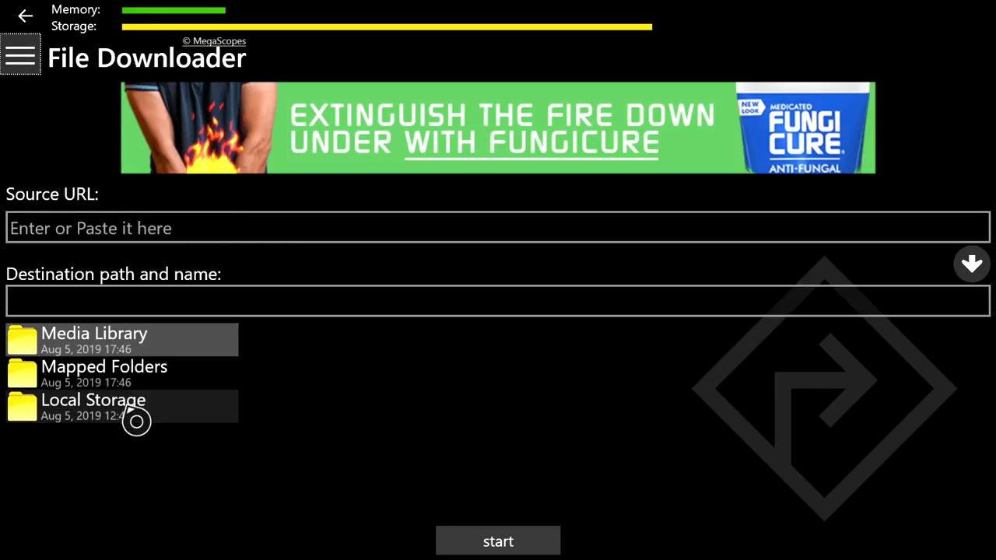
pyautogui.click(85, 421)
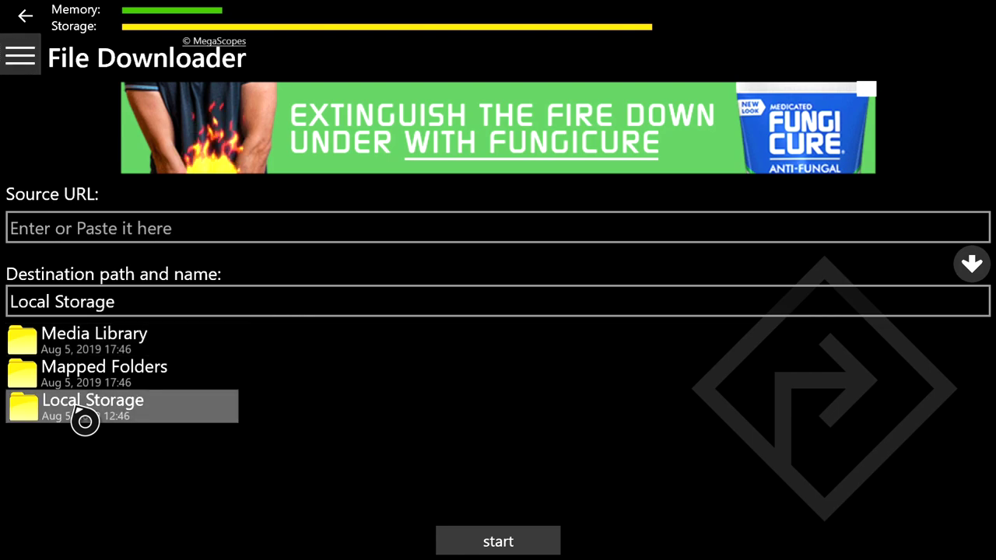
pyautogui.click(85, 419)
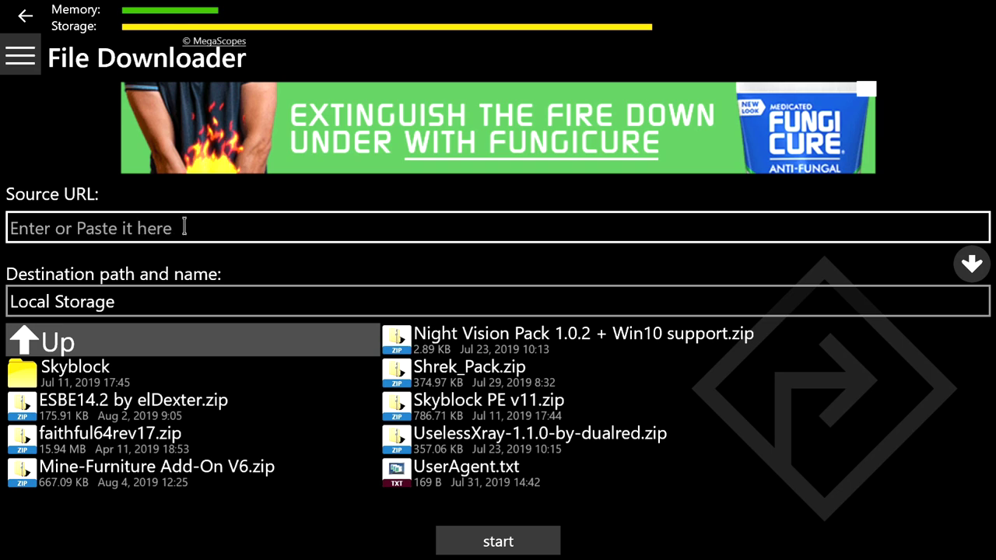
# - Paste the copied MediaFire link for Mine-Furniture Add-On V6.mcaddon as the source URL
pyautogui.click(19, 226)
pyautogui.click(209, 227)
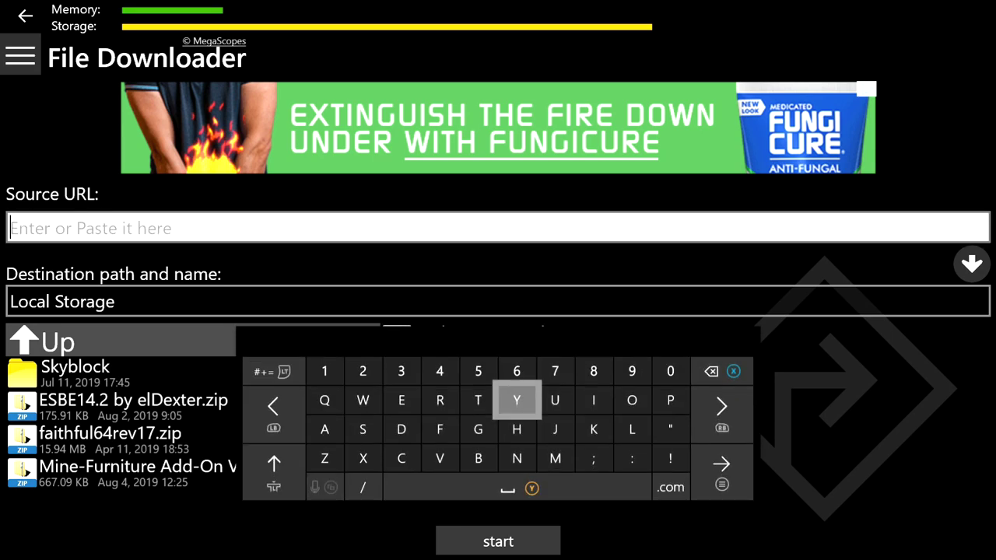
pyautogui.press('Escape')
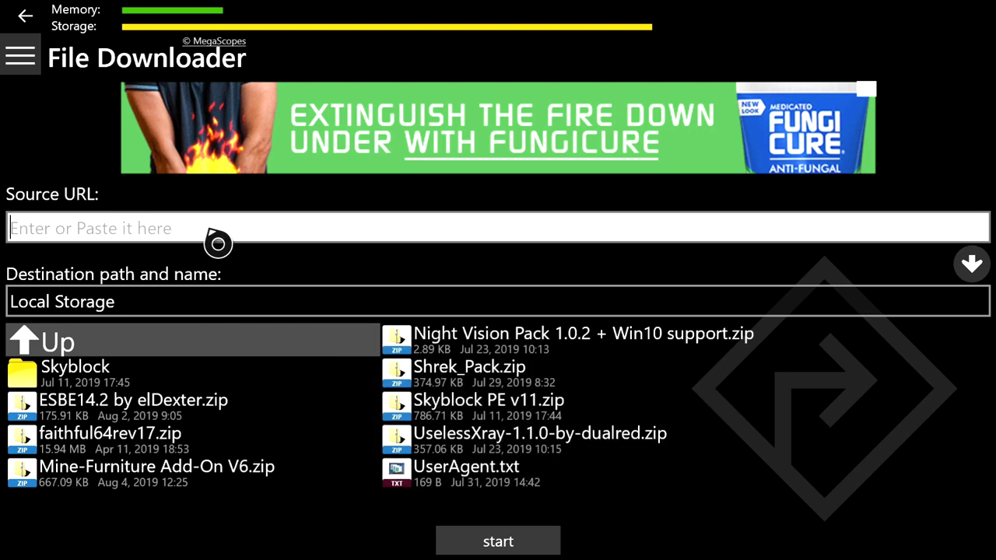
pyautogui.rightClick(210, 233)
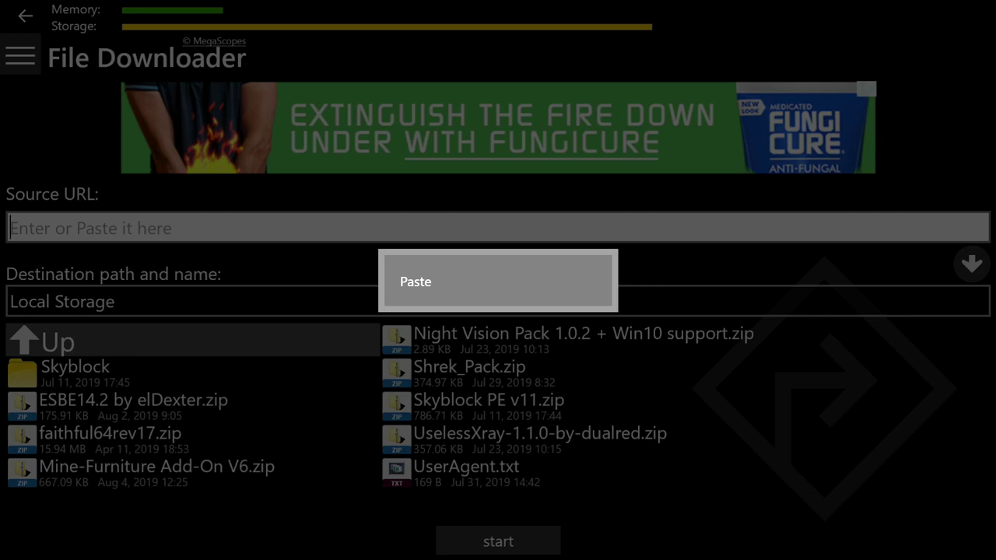
pyautogui.click(415, 282)
# - Add the file name Mine-Furniture Add-On V6.mcaddon from the URL to the destination path and start the download
pyautogui.click(972, 265)
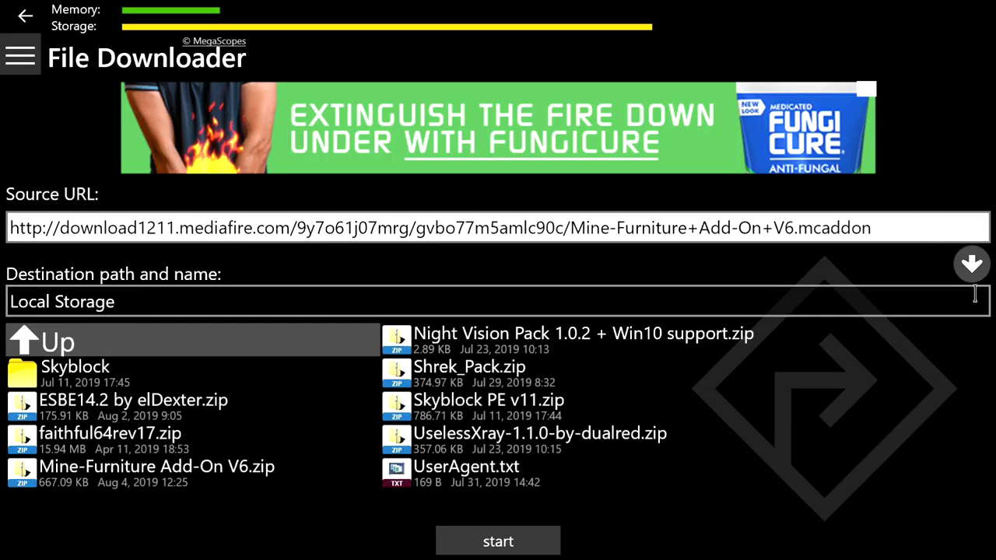
pyautogui.click(972, 276)
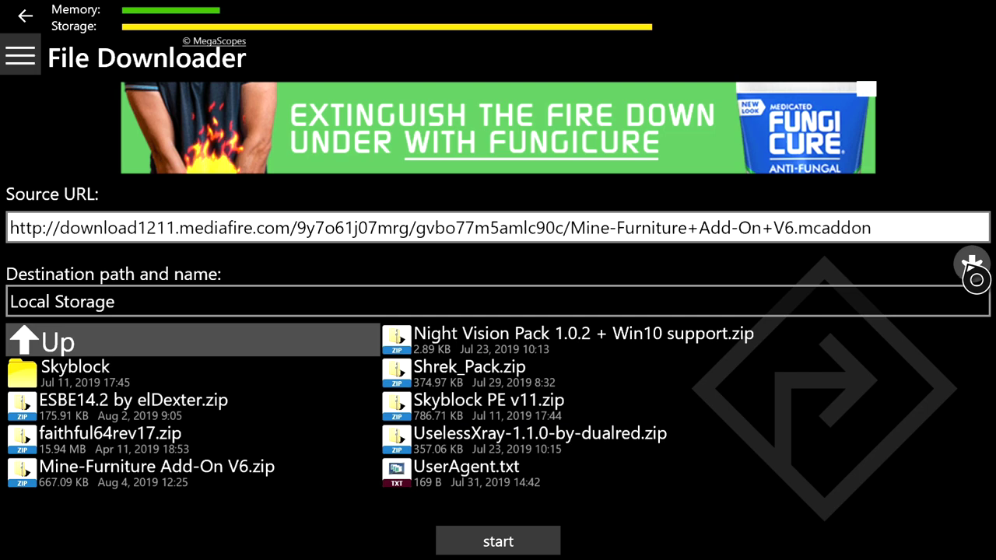
pyautogui.click(982, 273)
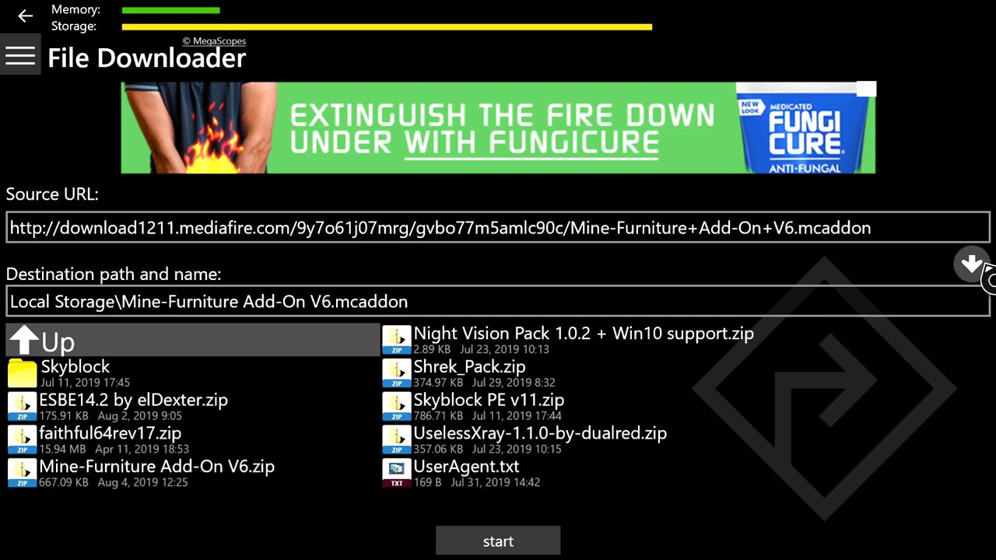
pyautogui.click(537, 544)
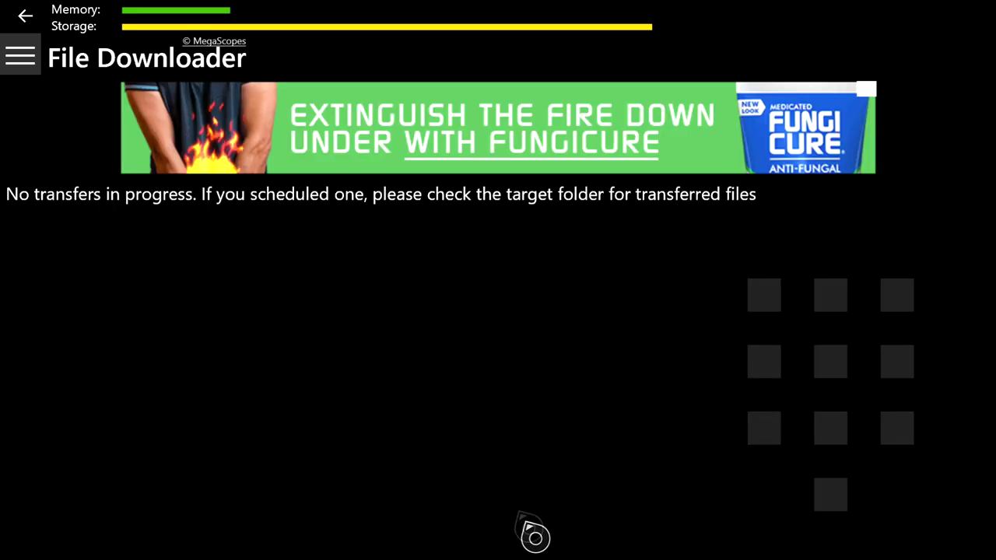
# - Go to the app's storage browser and open the Local Storage folder
pyautogui.click(24, 67)
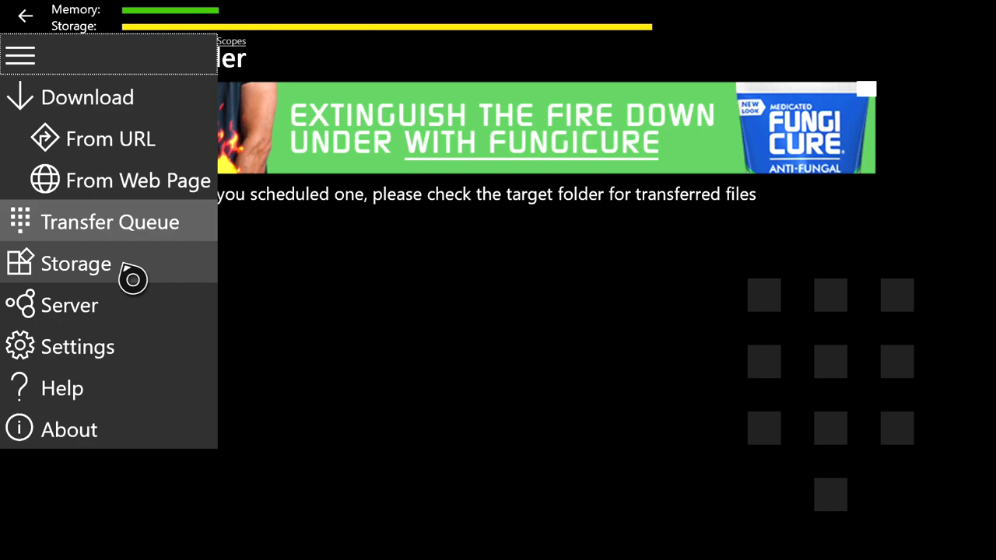
pyautogui.click(160, 278)
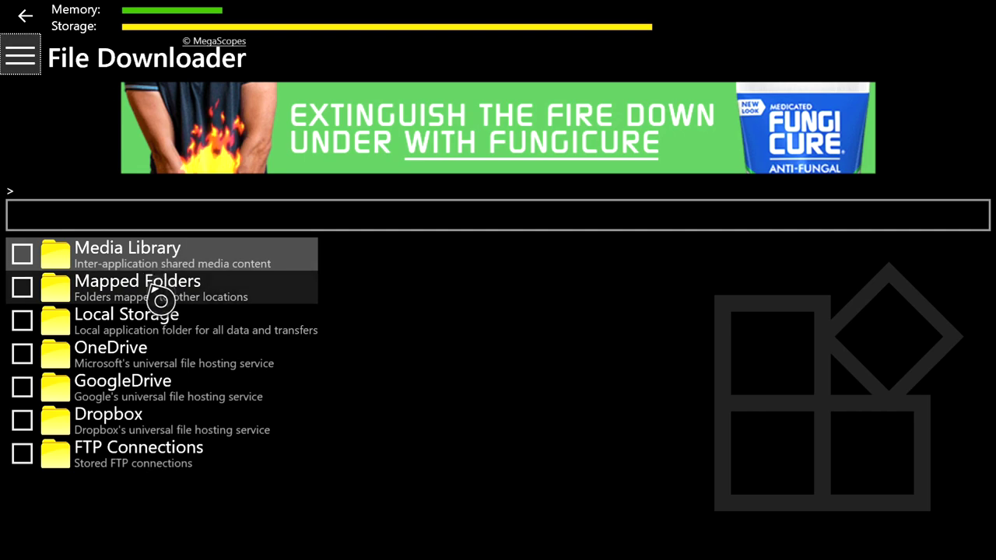
pyautogui.click(147, 340)
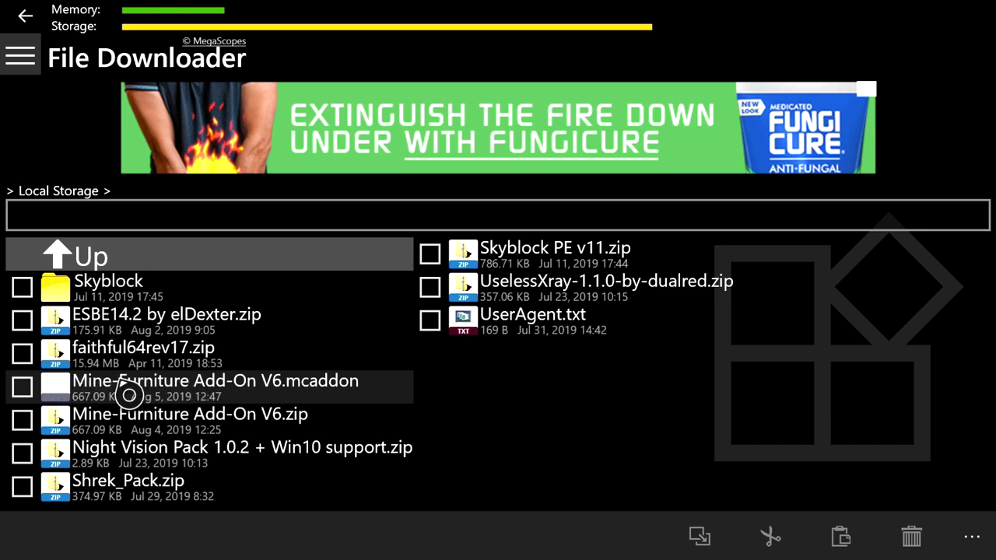
# - Try to rename Mine-Furniture Add-On V6.mcaddon as Mine-Furniture Add-On V6.zip
pyautogui.click(12, 392)
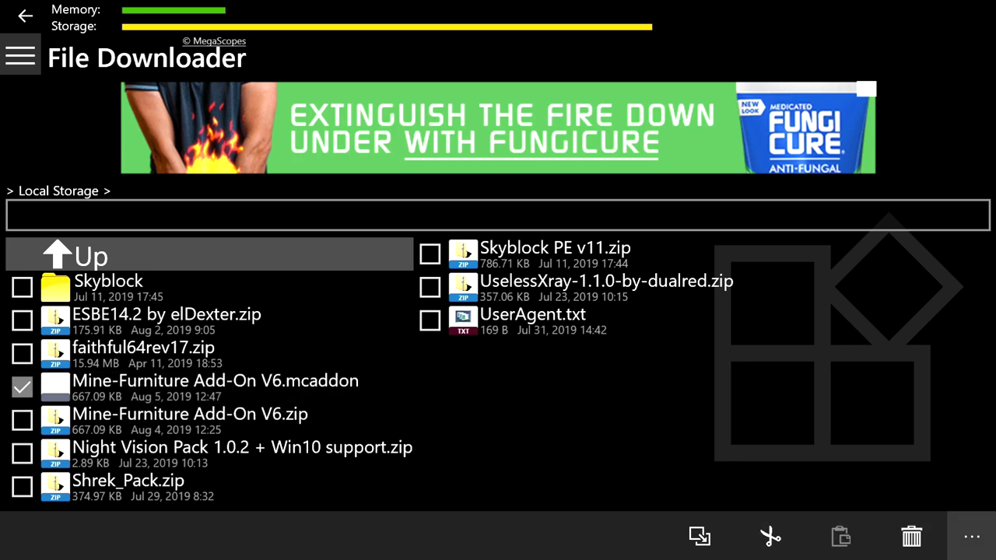
pyautogui.click(984, 549)
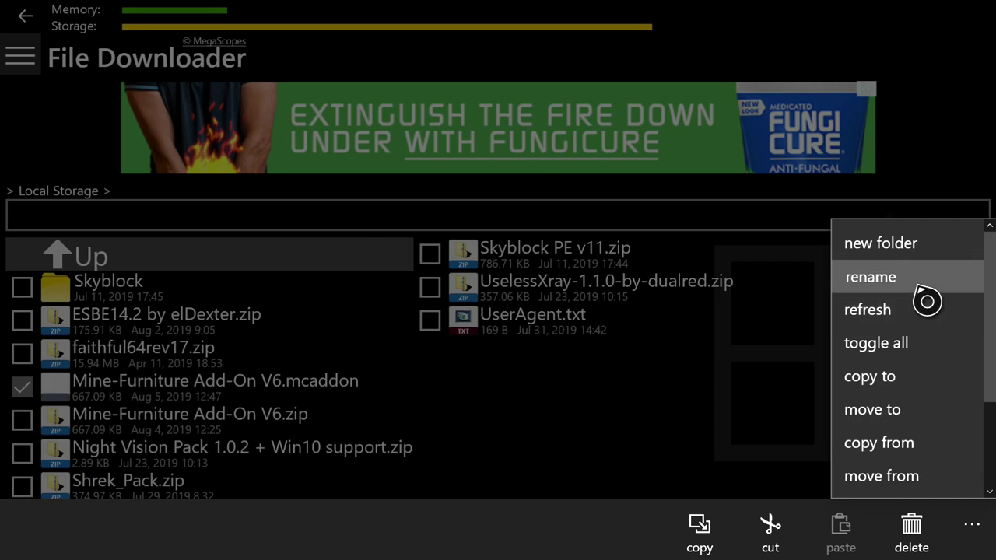
pyautogui.click(923, 287)
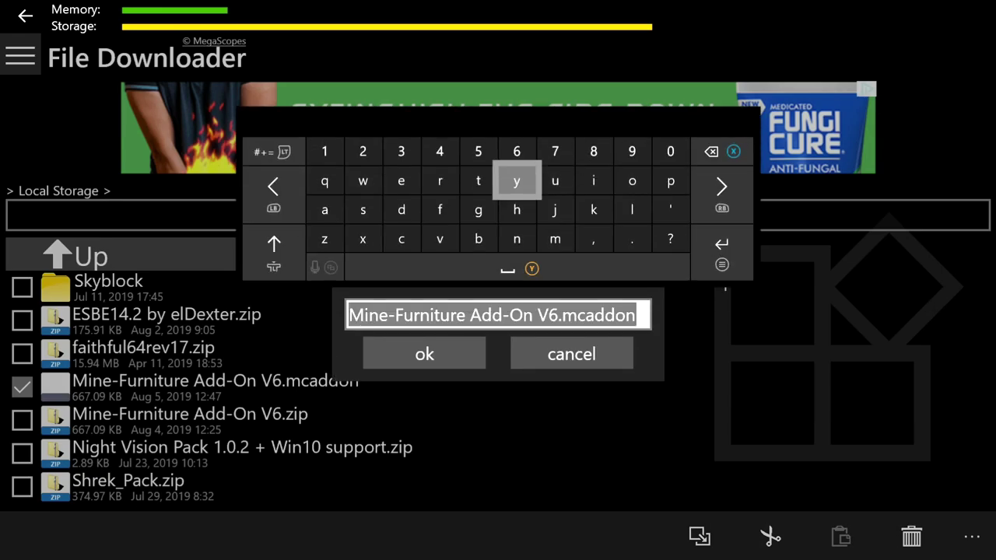
pyautogui.press('Right')
pyautogui.press('BackSpace')
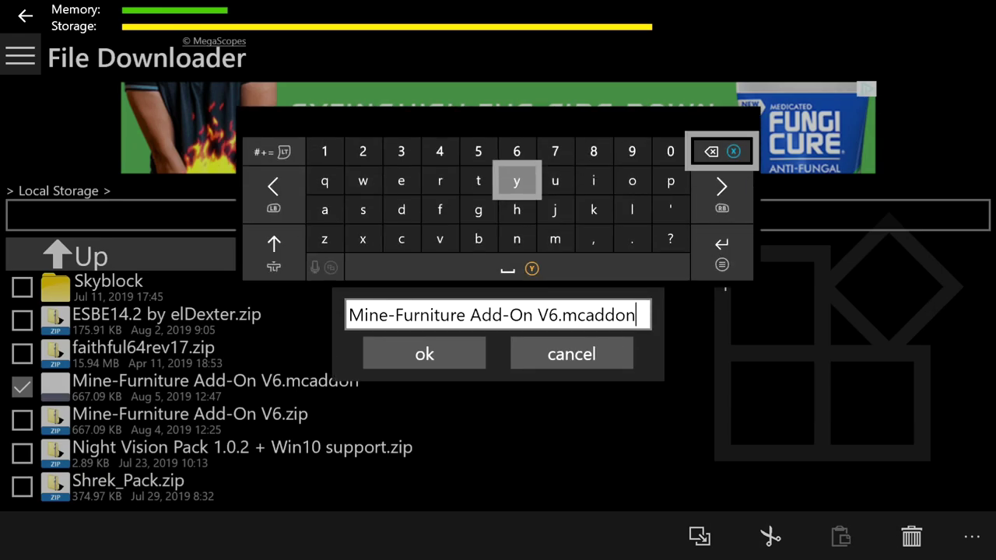
pyautogui.press('BackSpace')
pyautogui.press('BackSpace')
pyautogui.press('BackSpace')
pyautogui.press('BackSpace')
pyautogui.press('BackSpace')
pyautogui.press('Left')
pyautogui.press('Down')
pyautogui.press('Left')
pyautogui.press('Down')
pyautogui.press('Left')
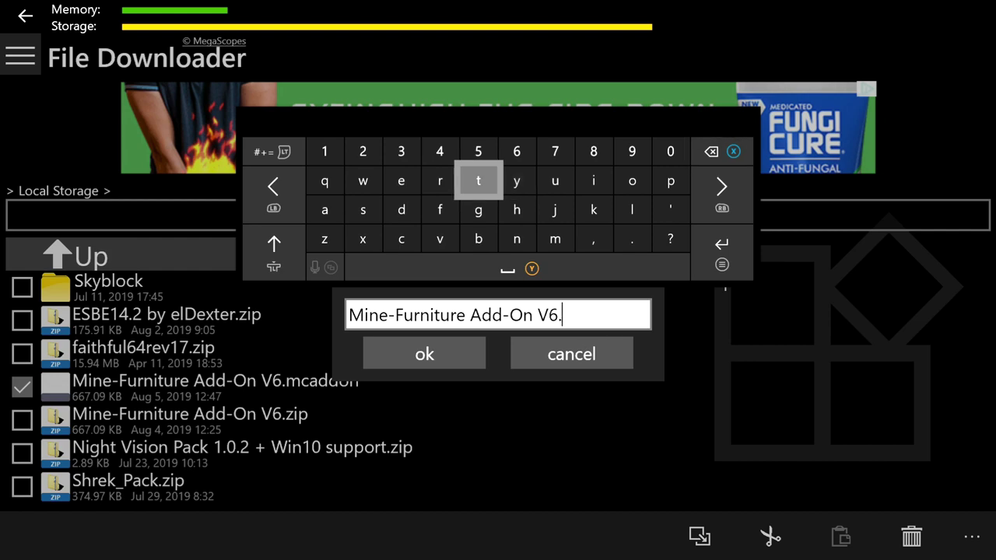
pyautogui.press('Left')
pyautogui.press('Left')
pyautogui.write('z')
pyautogui.press('Right')
pyautogui.press('Up')
pyautogui.press('Right')
pyautogui.press('Up')
pyautogui.press('Right')
pyautogui.press('Right')
pyautogui.press('Right')
pyautogui.press('Right')
pyautogui.press('Right')
pyautogui.write('i')
pyautogui.press('Right')
pyautogui.press('Right')
pyautogui.write('p')
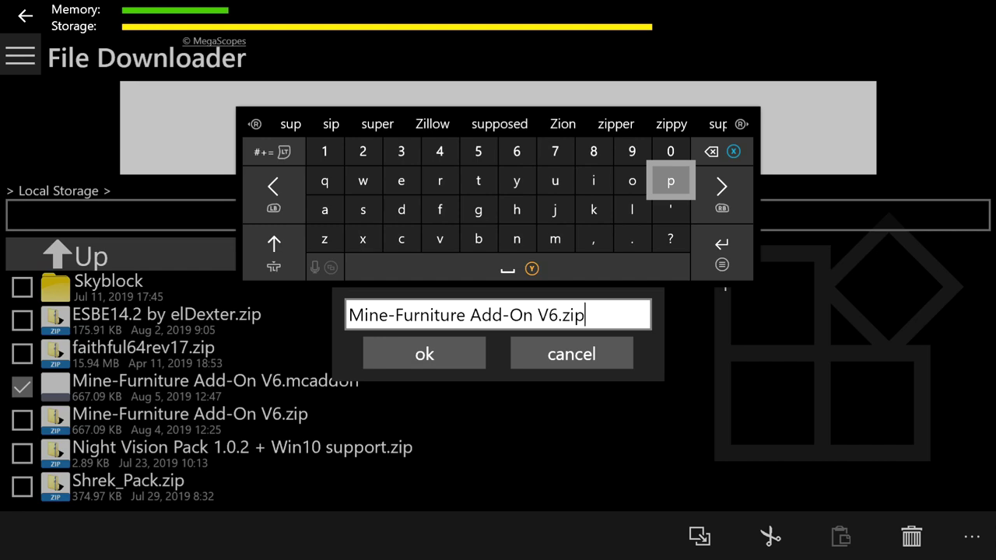
pyautogui.press('Escape')
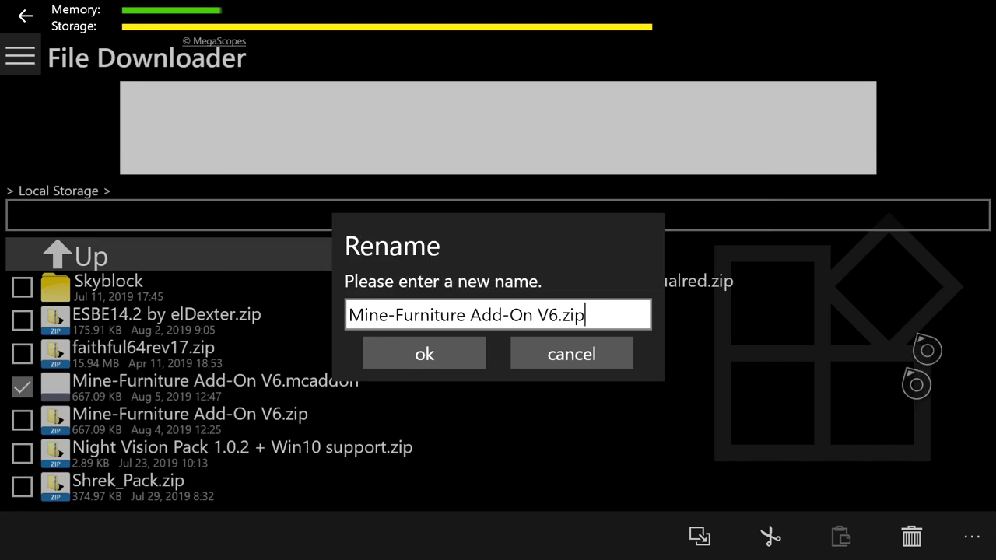
pyautogui.click(414, 363)
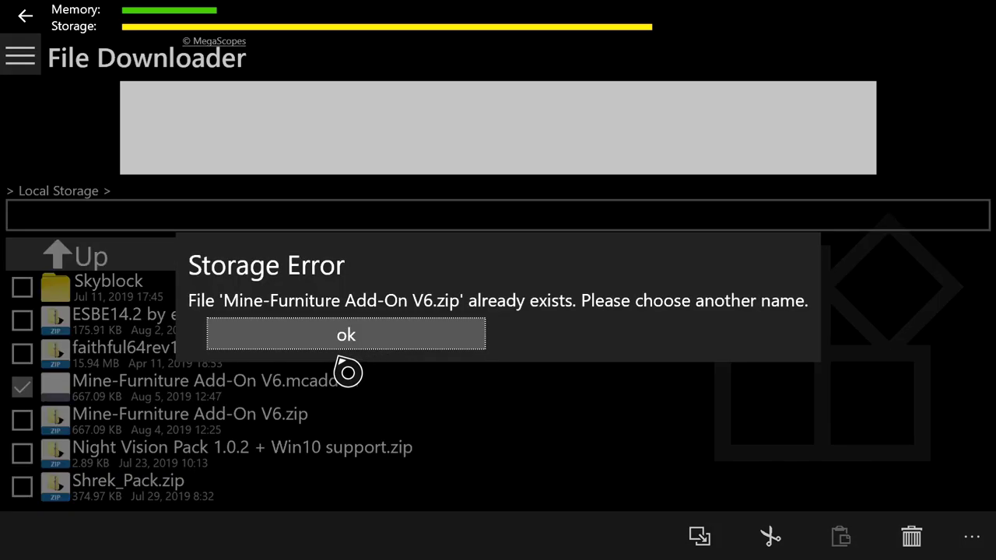
pyautogui.click(347, 340)
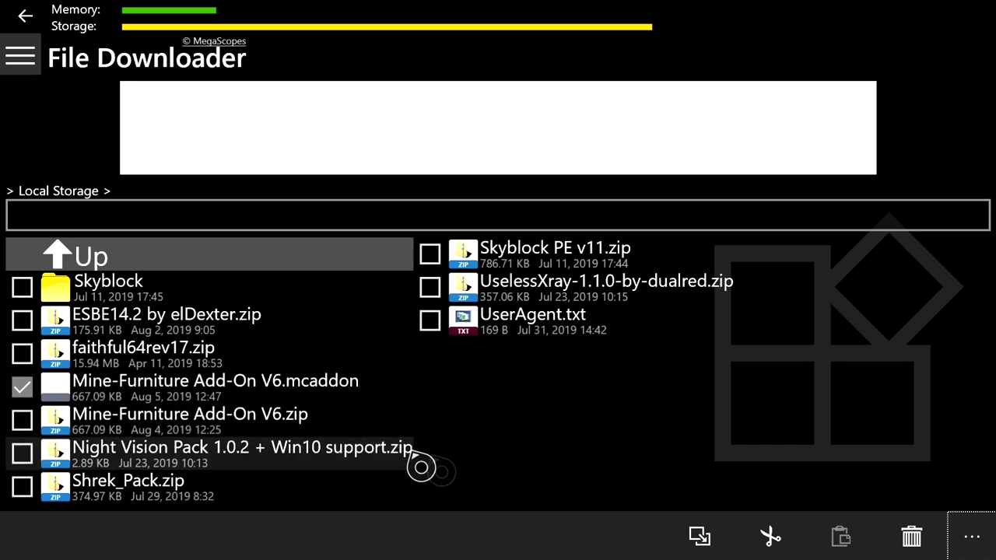
# - Delete the checked Mine-Furniture Add-On V6.mcaddon file from Local Storage
pyautogui.click(912, 538)
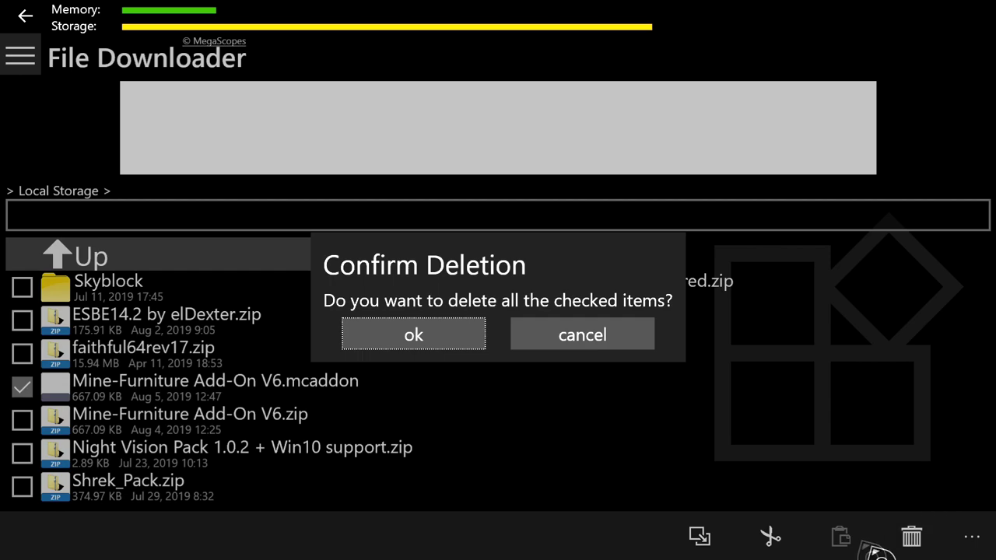
pyautogui.click(470, 348)
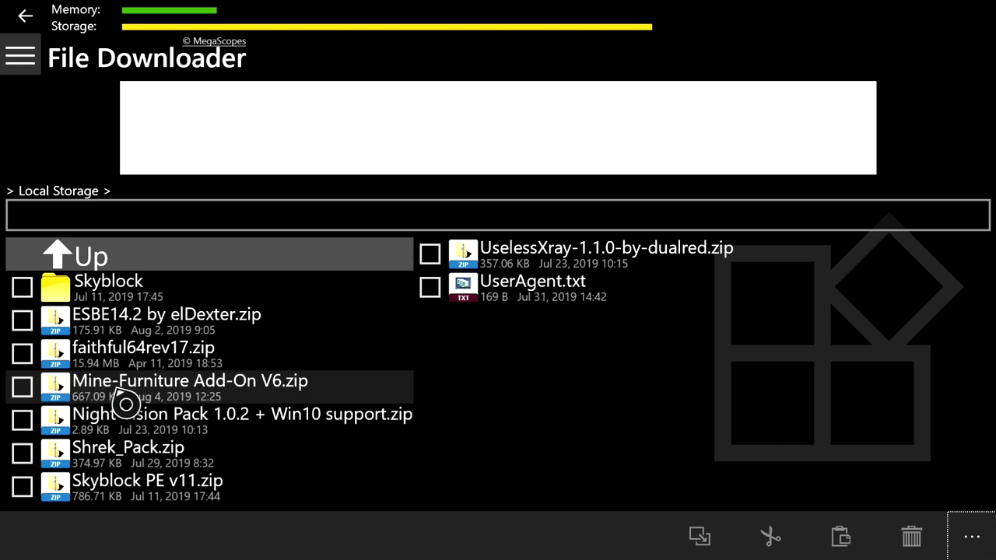
# - Copy both .mcpack files out of Mine-Furniture Add-On V6.zip into Local Storage
pyautogui.click(108, 395)
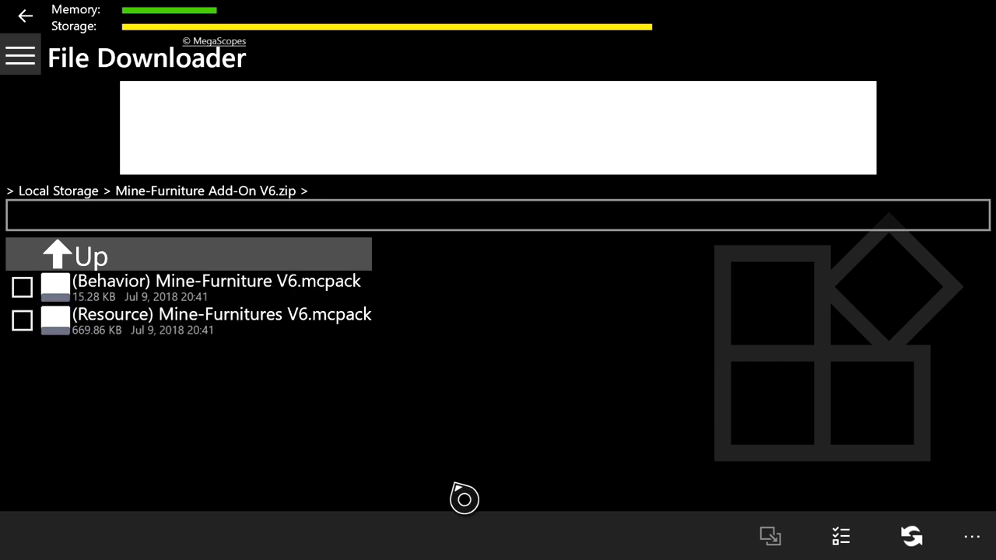
pyautogui.click(860, 542)
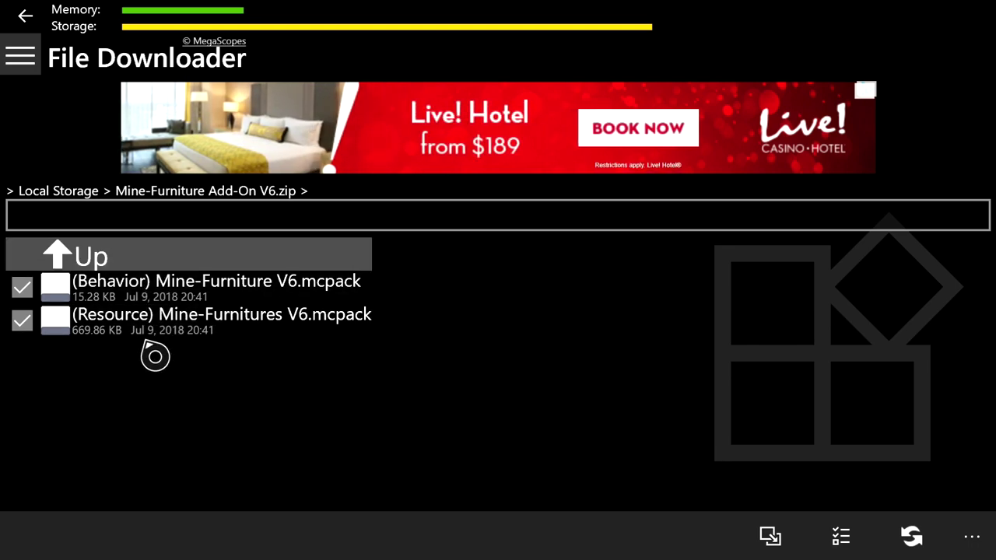
pyautogui.press('BackSpace')
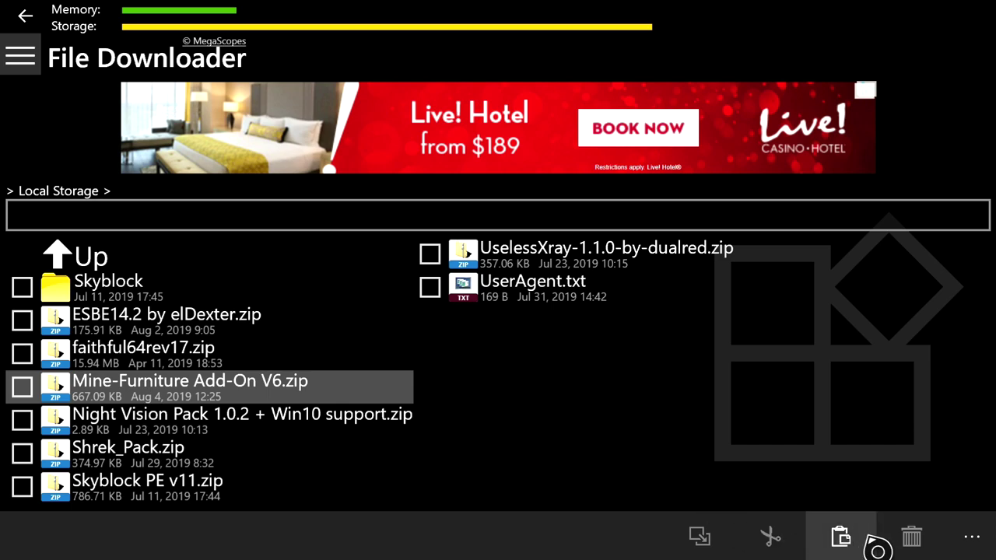
pyautogui.click(868, 539)
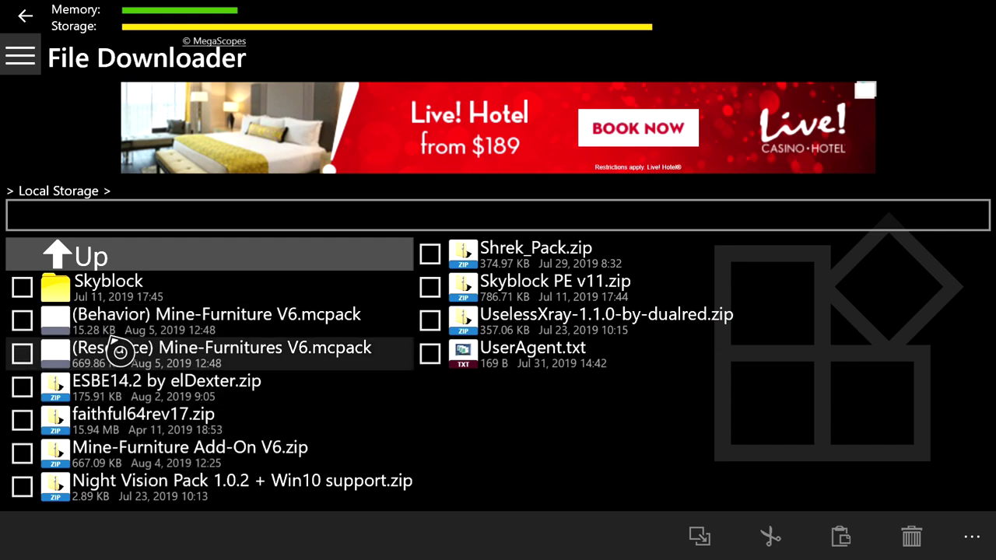
# - Rename (Behavior) Mine-Furniture V6.mcpack as (Behavior) Mine-Furniture V6.zip
pyautogui.click(22, 321)
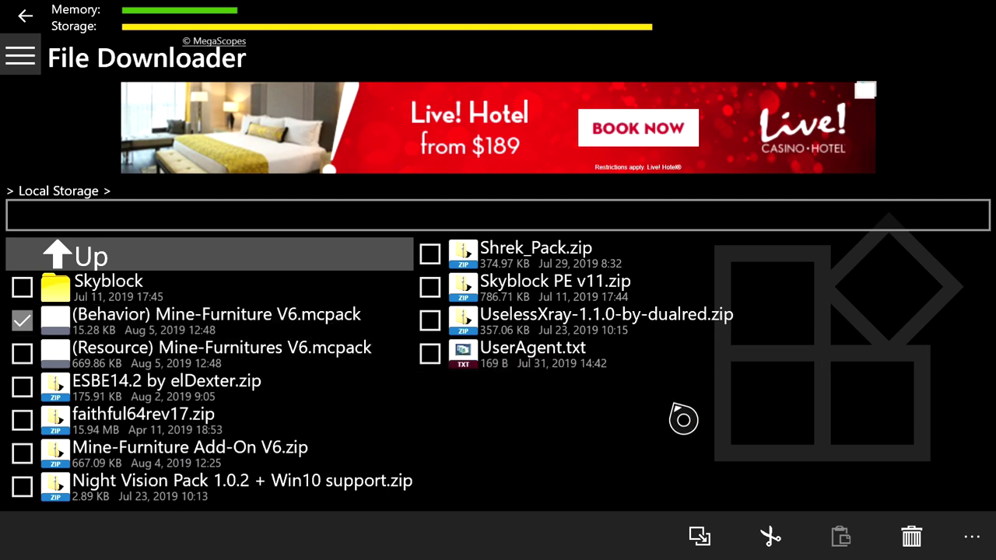
pyautogui.click(982, 541)
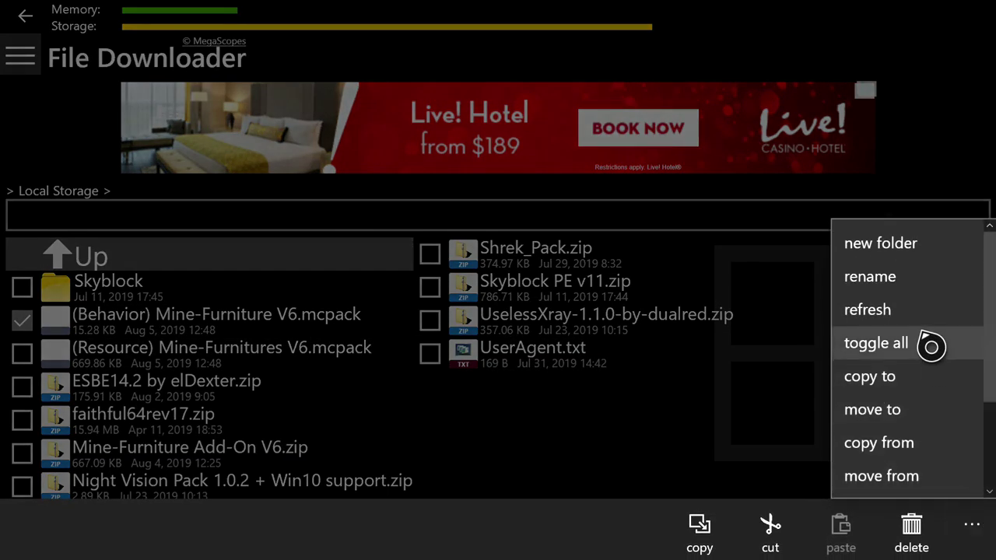
pyautogui.click(909, 291)
pyautogui.press('Right')
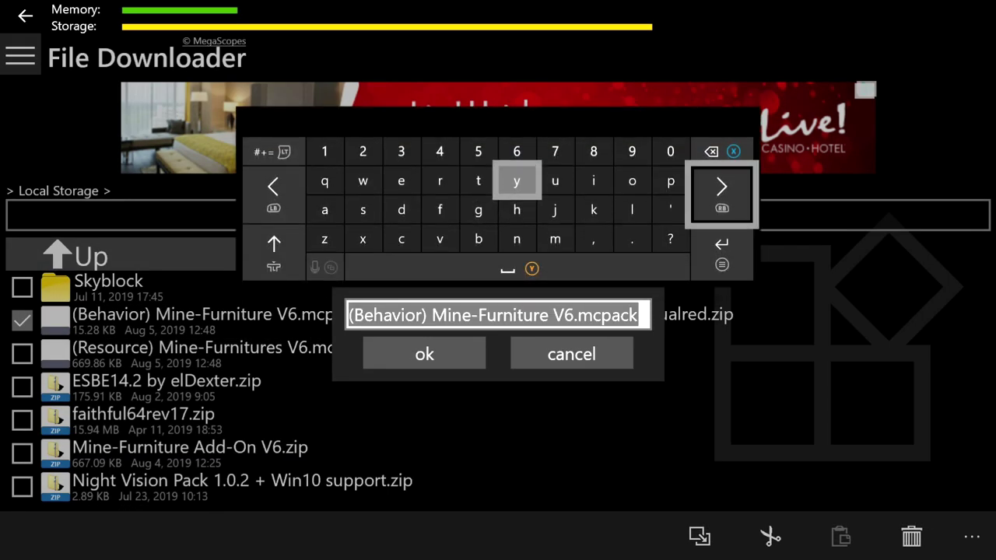
pyautogui.press('BackSpace')
pyautogui.press('BackSpace')
pyautogui.press('BackSpace')
pyautogui.press('BackSpace')
pyautogui.press('BackSpace')
pyautogui.press('BackSpace')
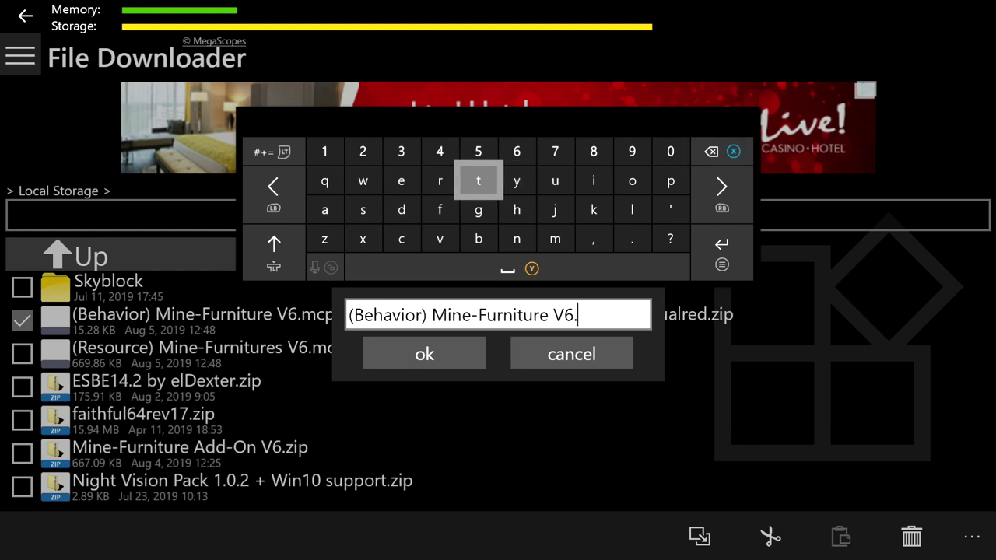
pyautogui.write('z')
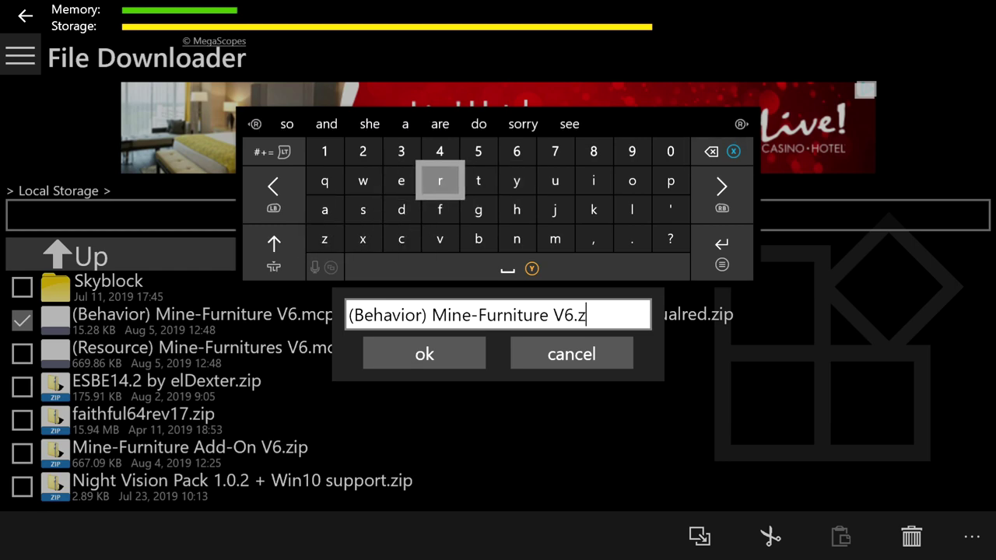
pyautogui.write('ip')
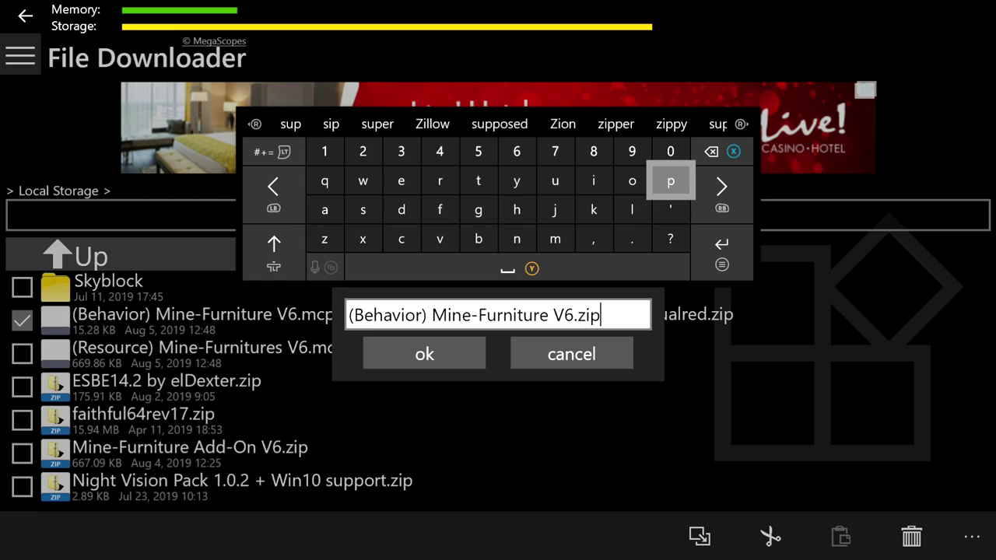
pyautogui.press('Escape')
pyautogui.click(394, 360)
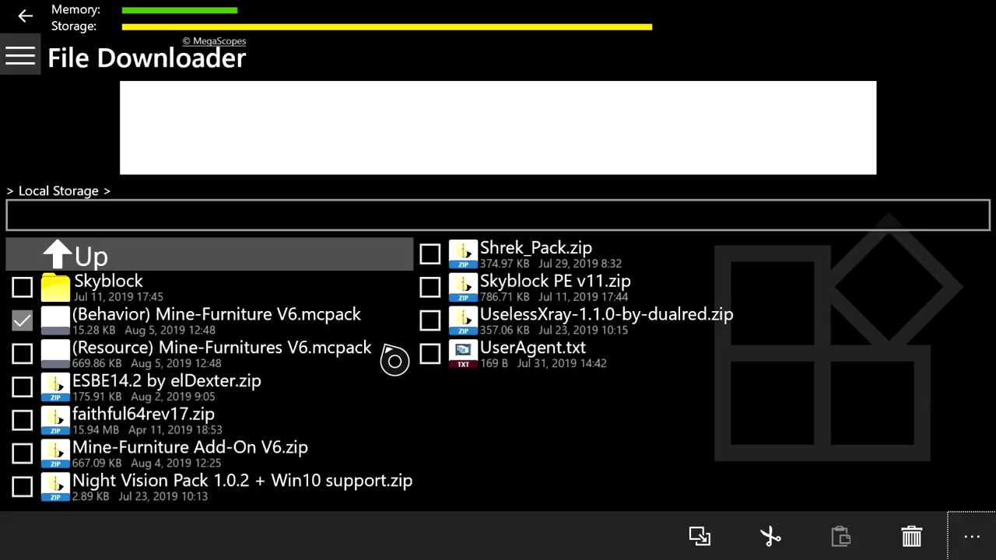
# - Rename (Resource) Mine-Furnitures V6.mcpack as (Resource) Mine-Furnitures V6.zip
pyautogui.click(23, 353)
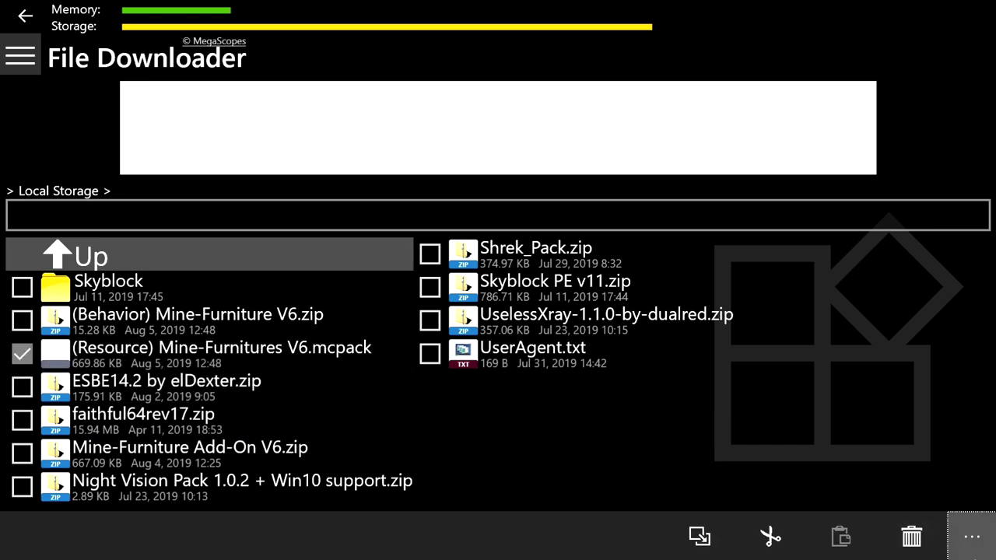
pyautogui.click(963, 546)
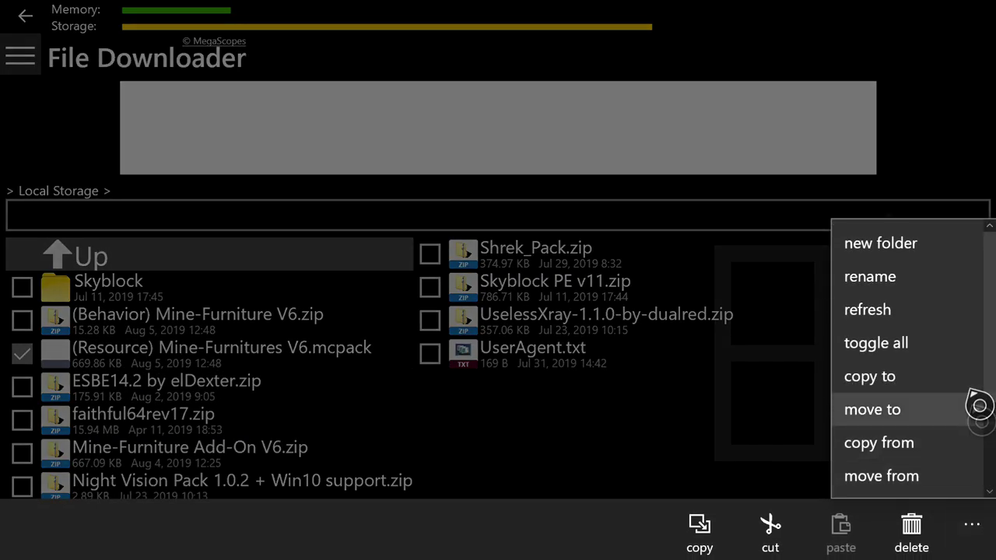
pyautogui.click(953, 282)
pyautogui.press('Right')
pyautogui.press('BackSpace')
pyautogui.press('BackSpace')
pyautogui.press('BackSpace')
pyautogui.press('BackSpace')
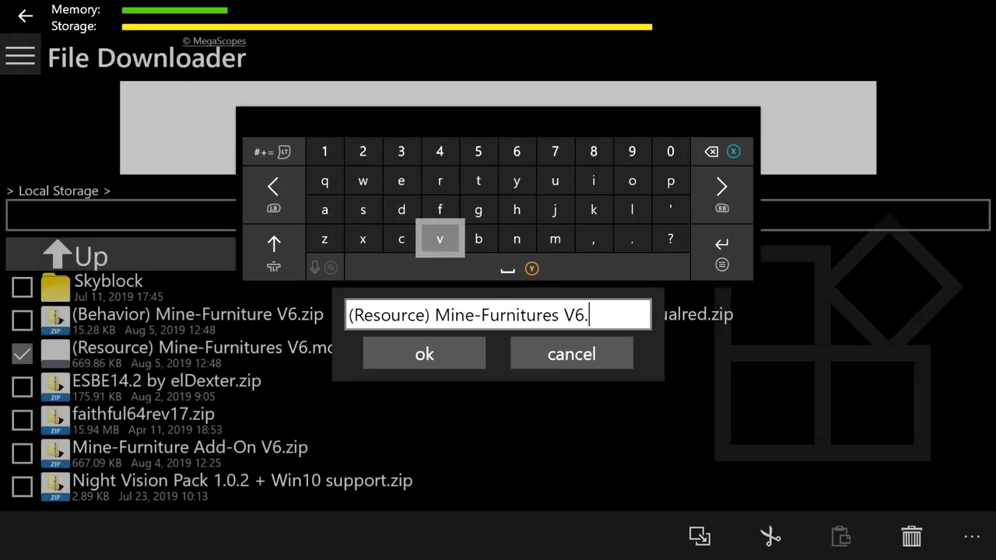
pyautogui.write('z')
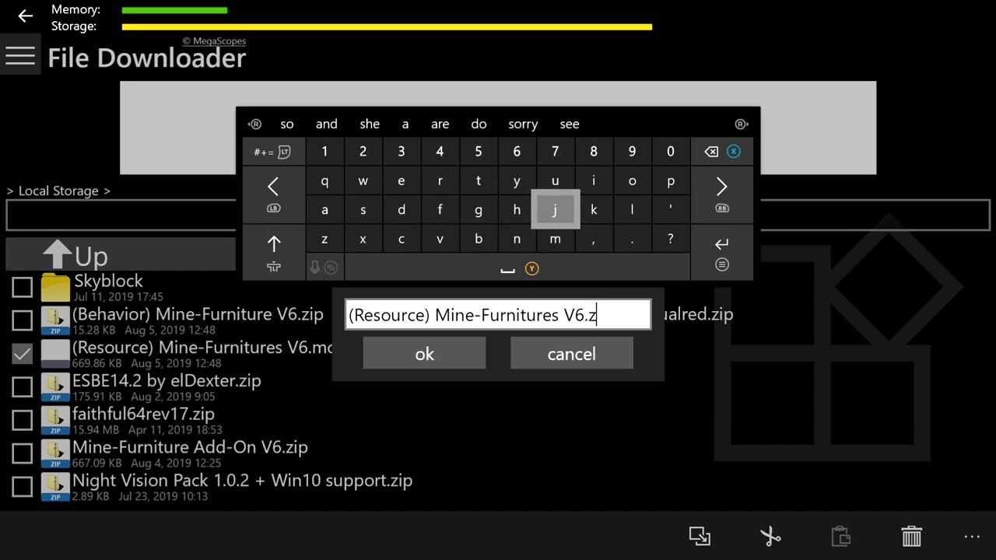
pyautogui.write('ip')
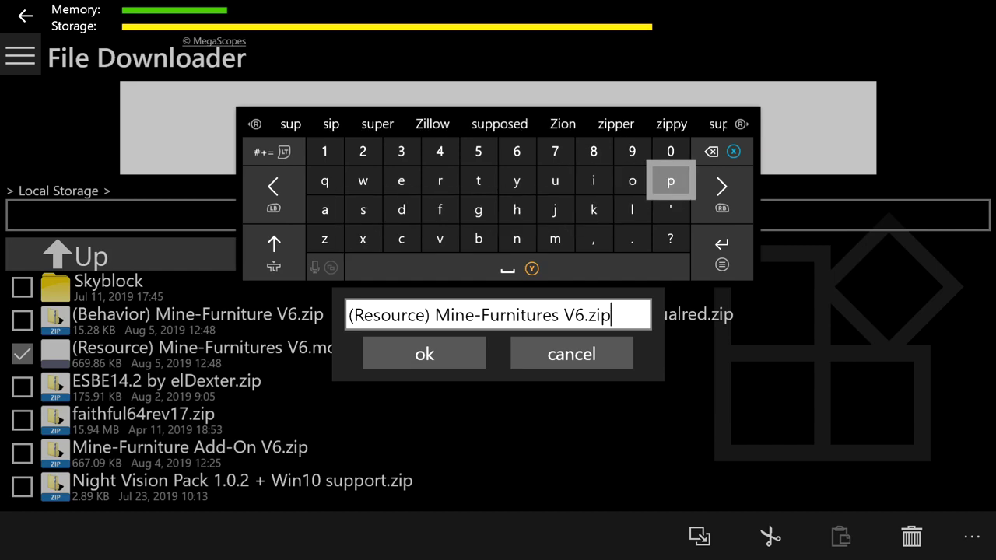
pyautogui.press('Escape')
pyautogui.click(466, 348)
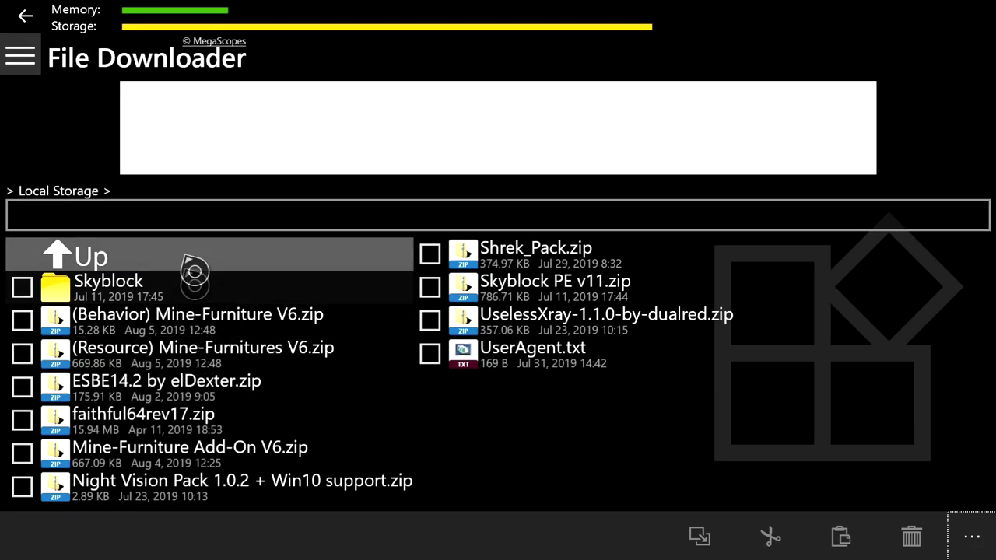
# - Create a new folder named Furniture res in Local Storage
pyautogui.click(85, 212)
pyautogui.press('Down')
pyautogui.press('Left')
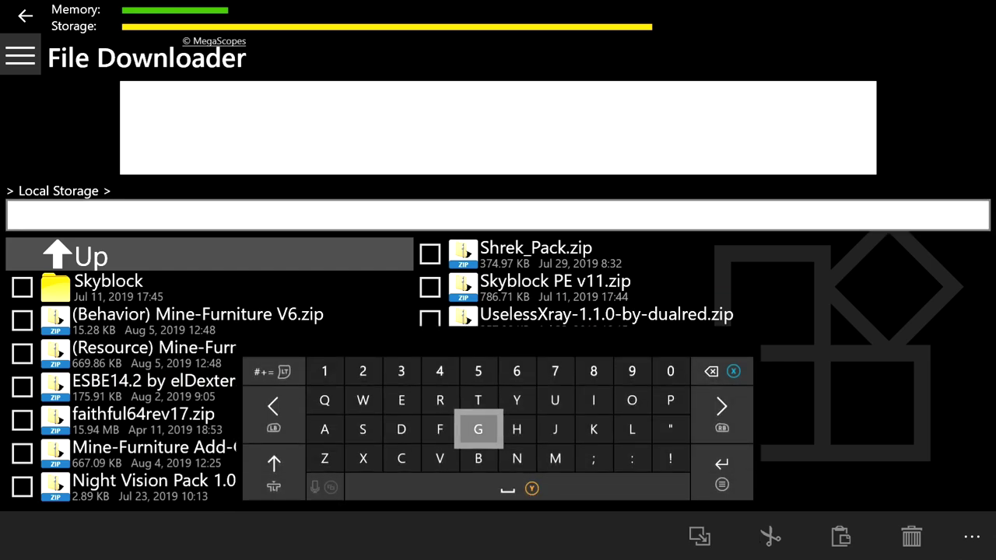
pyautogui.press('Left')
pyautogui.press('Left')
pyautogui.press('Right')
pyautogui.write('F')
pyautogui.press('Right')
pyautogui.press('Up')
pyautogui.press('Right')
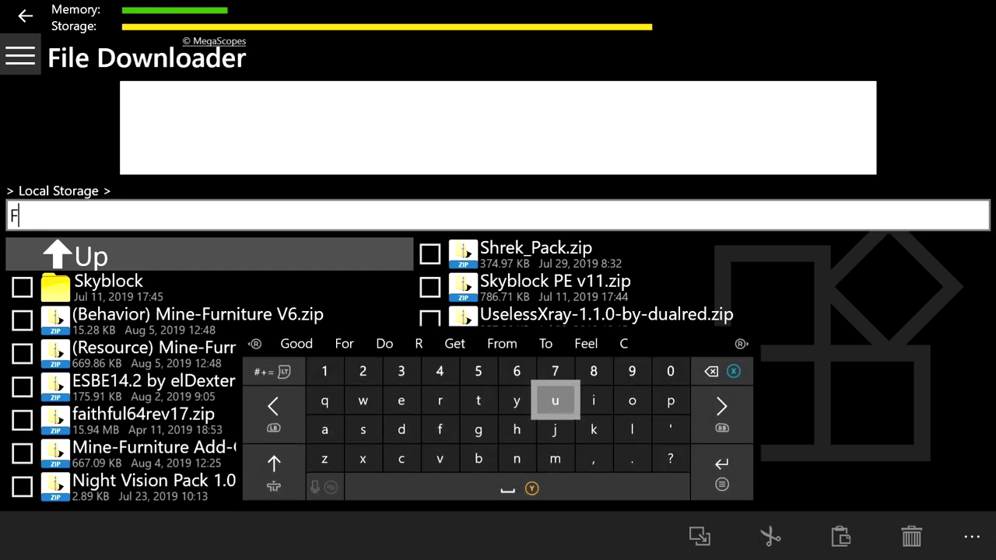
pyautogui.write('u')
pyautogui.press('Left')
pyautogui.press('Left')
pyautogui.press('Left')
pyautogui.write('r')
pyautogui.press('Down')
pyautogui.press('Right')
pyautogui.press('Down')
pyautogui.press('Right')
pyautogui.write('n')
pyautogui.press('Up')
pyautogui.press('Right')
pyautogui.press('Up')
pyautogui.press('Right')
pyautogui.write('i')
pyautogui.press('Left')
pyautogui.press('Left')
pyautogui.press('Left')
pyautogui.write('t')
pyautogui.press('Right')
pyautogui.press('Right')
pyautogui.write('u')
pyautogui.press('Left')
pyautogui.press('Left')
pyautogui.press('Left')
pyautogui.write('r')
pyautogui.press('Left')
pyautogui.write('e')
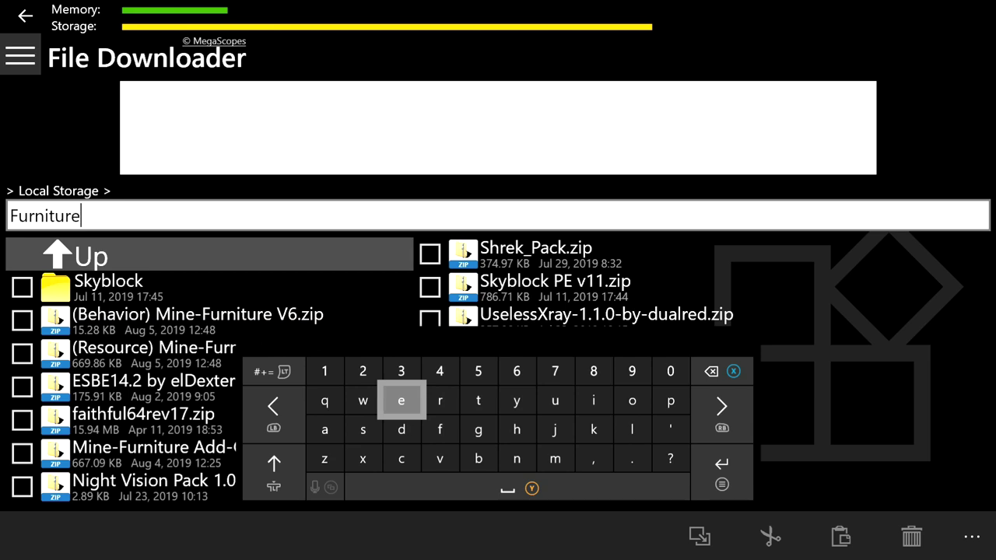
pyautogui.press('Right')
pyautogui.write('r')
pyautogui.press('Left')
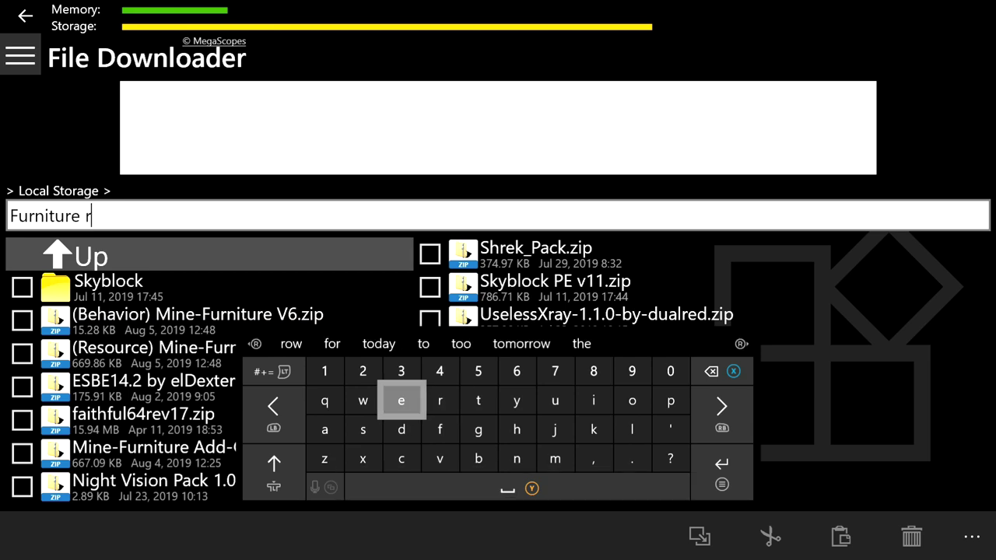
pyautogui.write('e')
pyautogui.press('Down')
pyautogui.press('Left')
pyautogui.write('s')
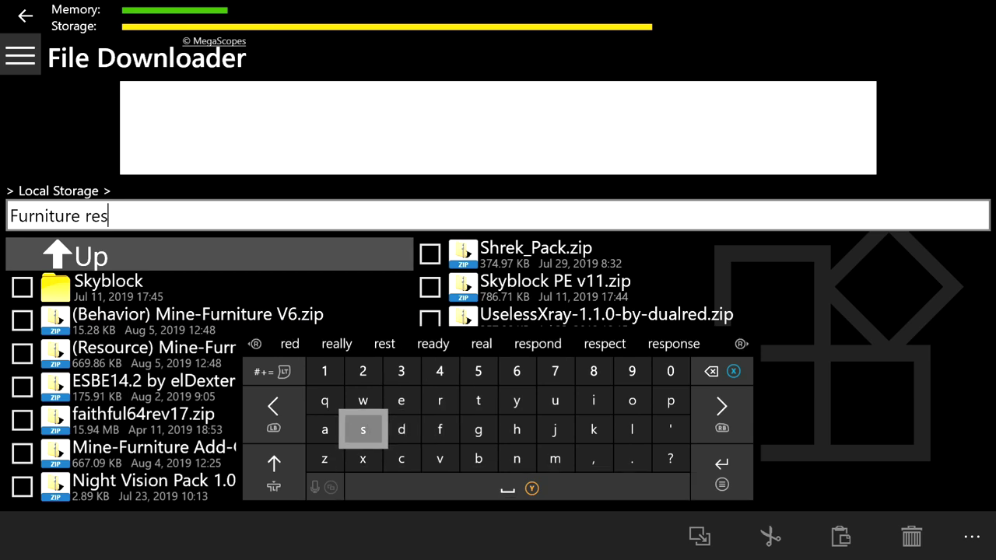
pyautogui.press('Escape')
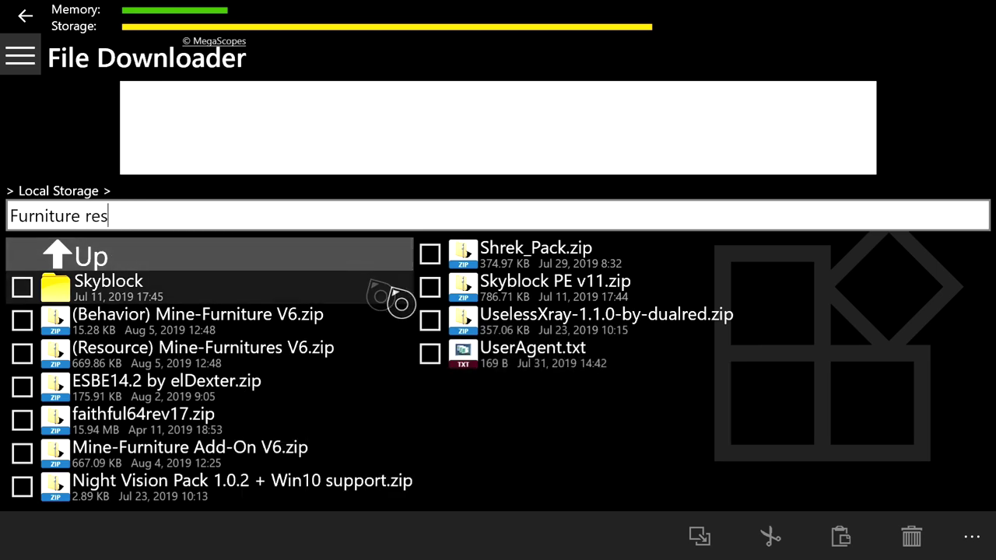
pyautogui.click(972, 536)
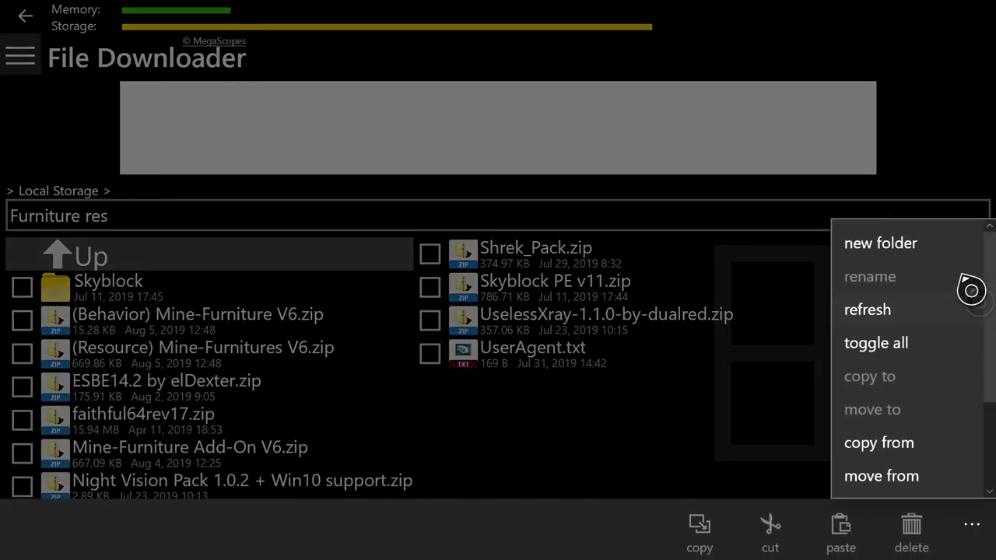
pyautogui.click(949, 246)
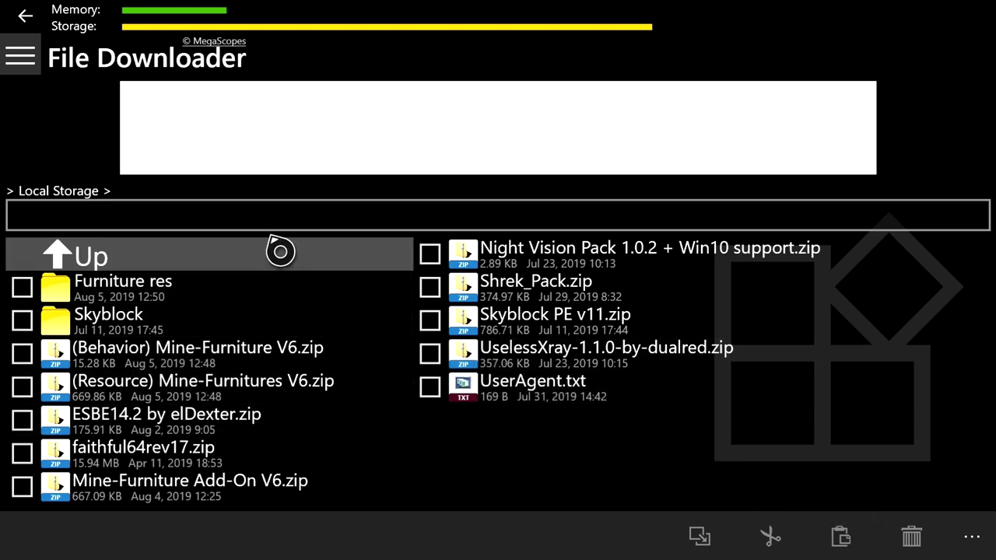
# - Create a new folder named furniture beh in Local Storage
pyautogui.click(252, 213)
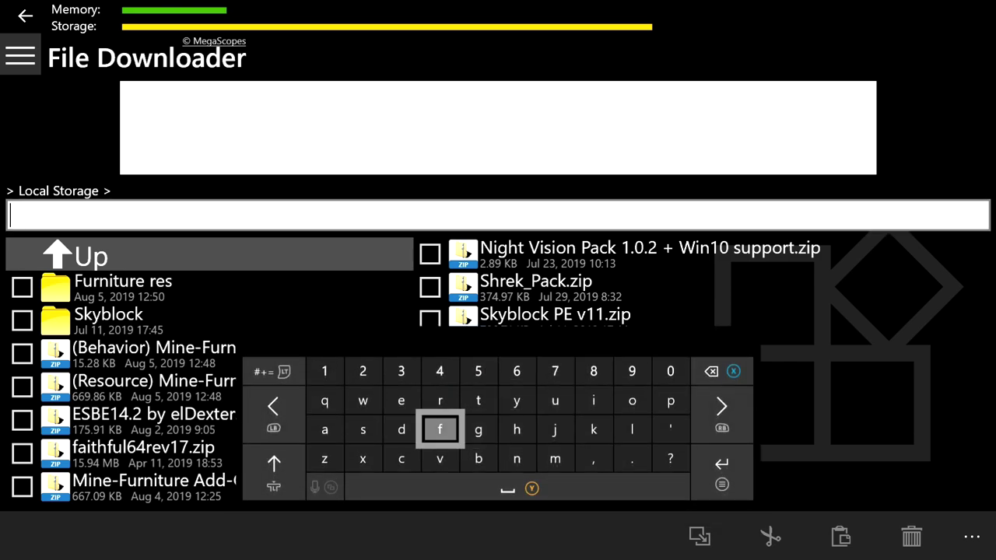
pyautogui.write('fur')
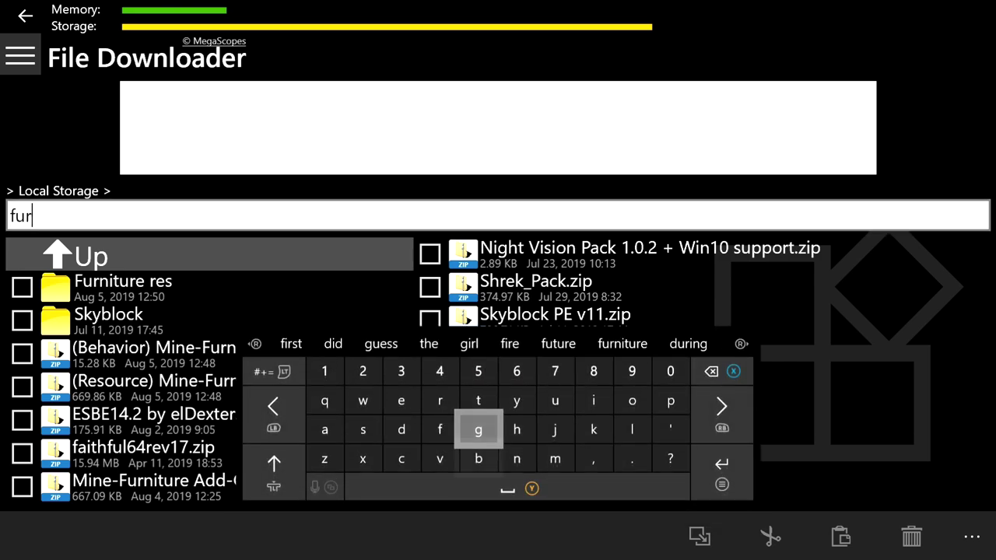
pyautogui.write('nit')
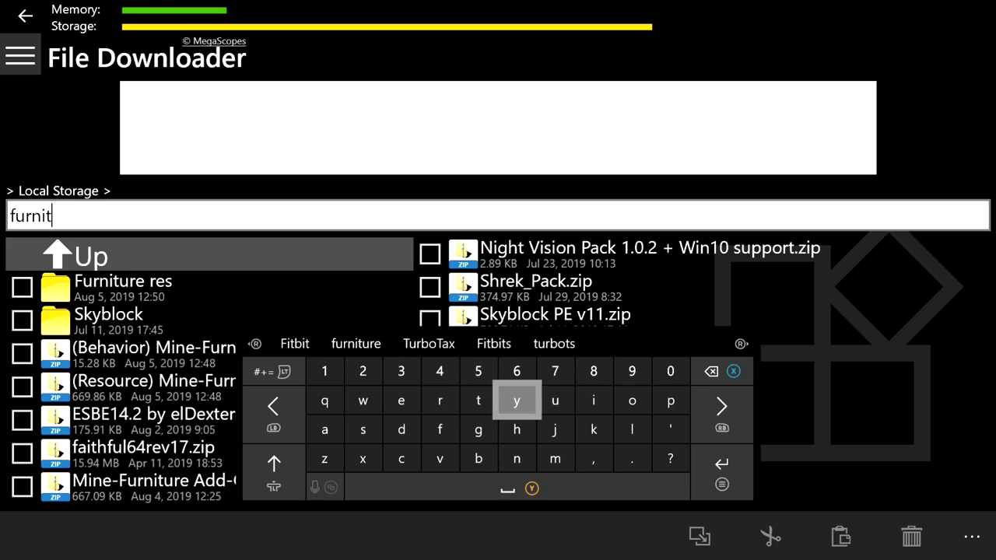
pyautogui.write('ure ')
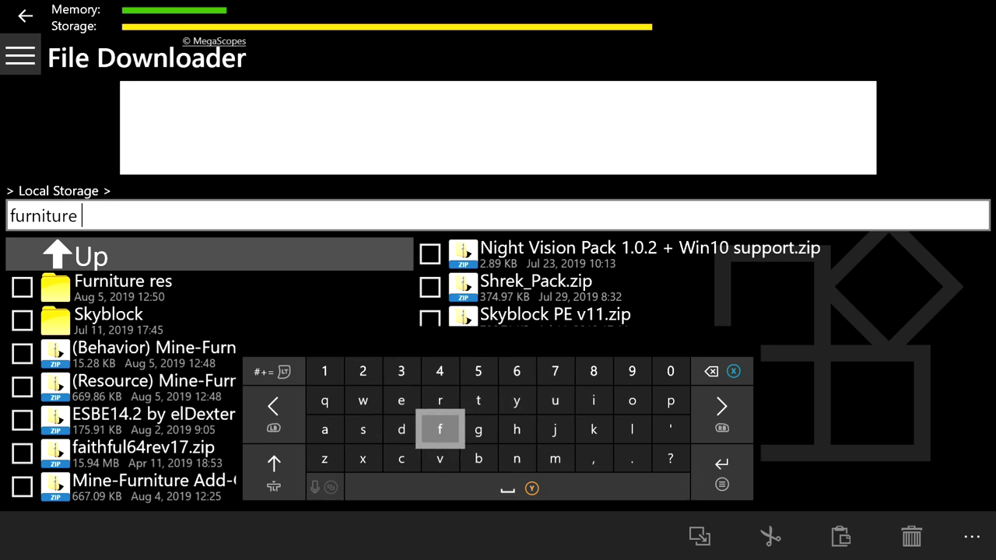
pyautogui.write('be')
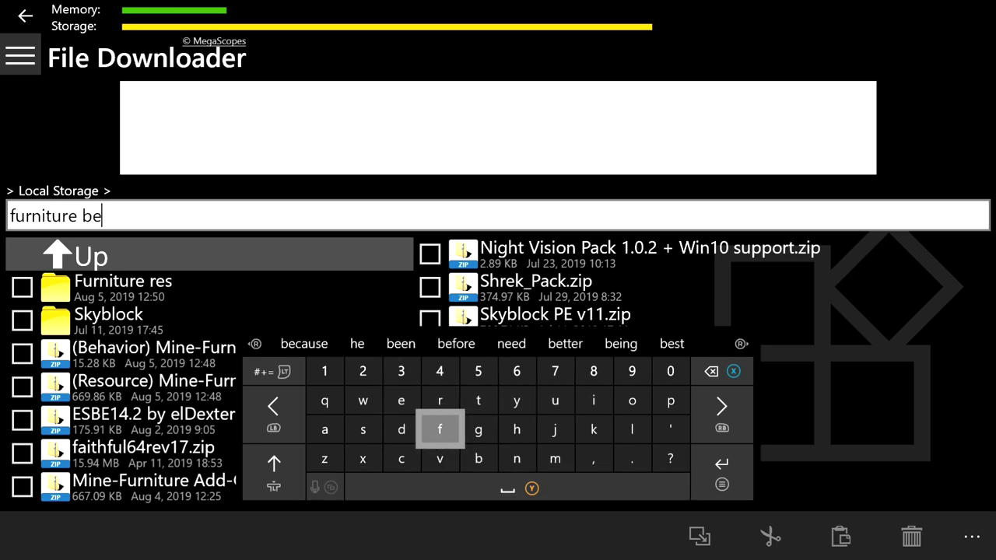
pyautogui.write('h')
pyautogui.press('Escape')
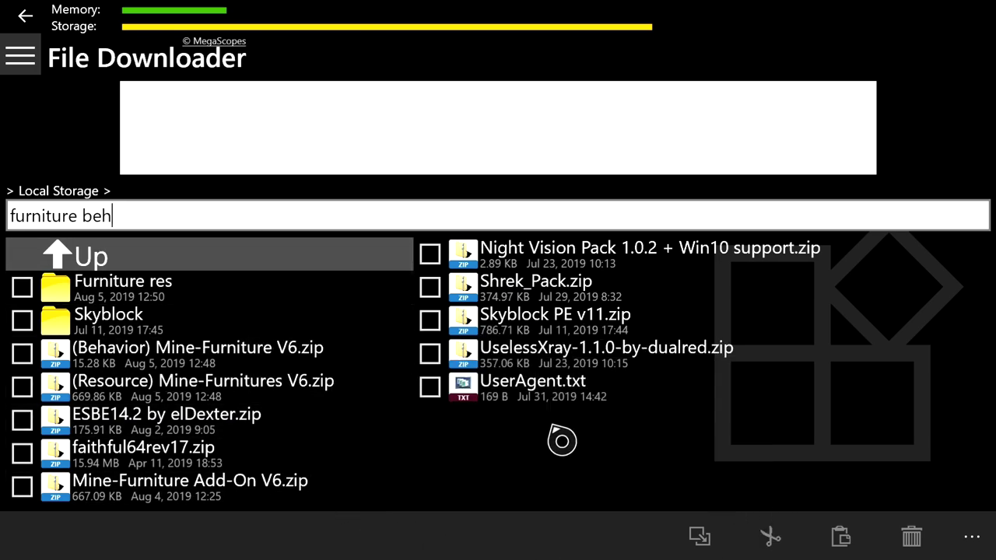
pyautogui.click(972, 536)
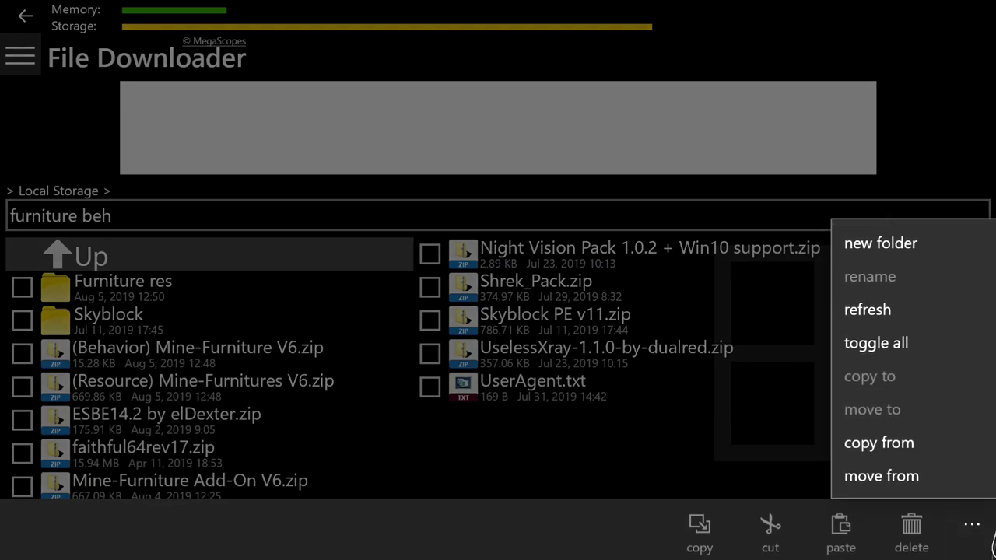
pyautogui.click(936, 265)
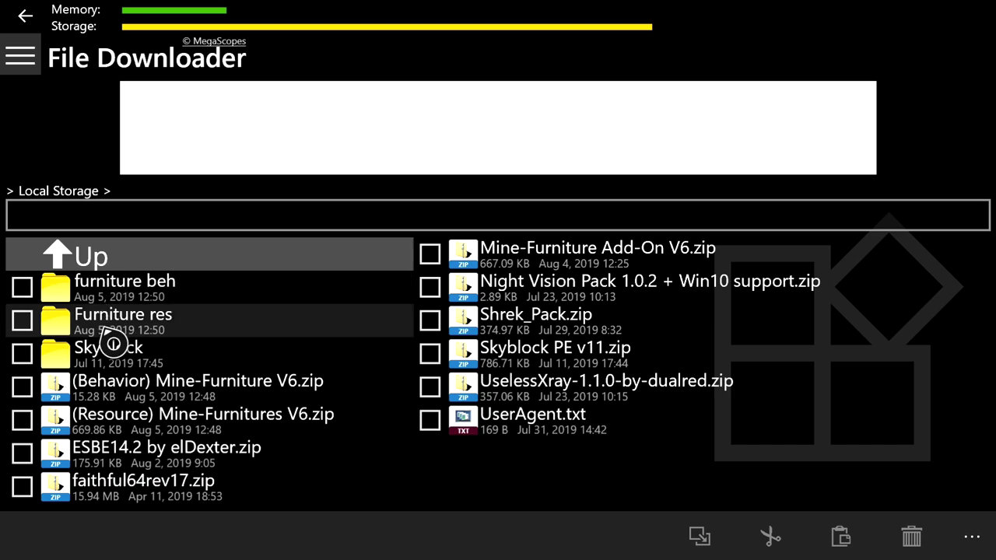
# - Copy all contents of (Behavior) Mine-Furniture V6.zip into the furniture beh folder
pyautogui.click(129, 402)
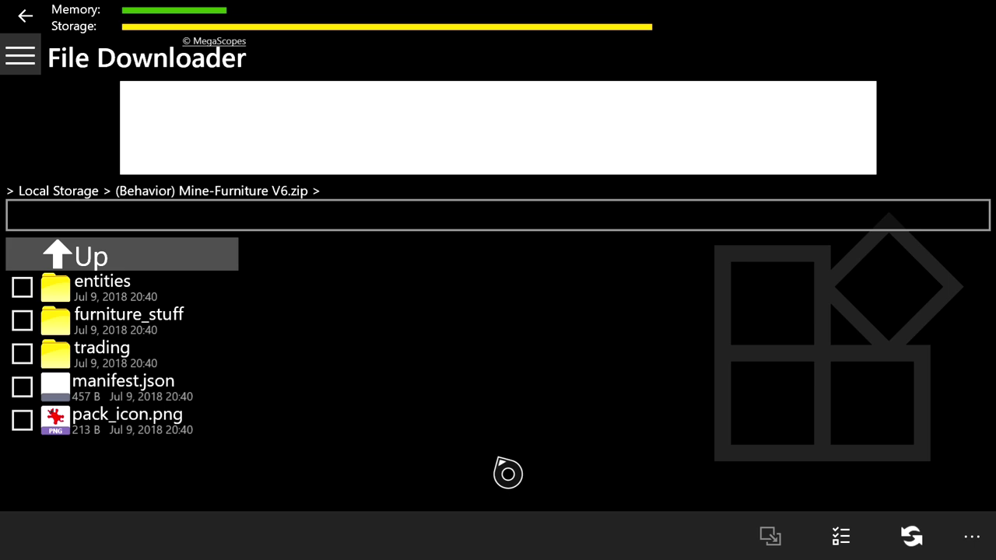
pyautogui.click(867, 544)
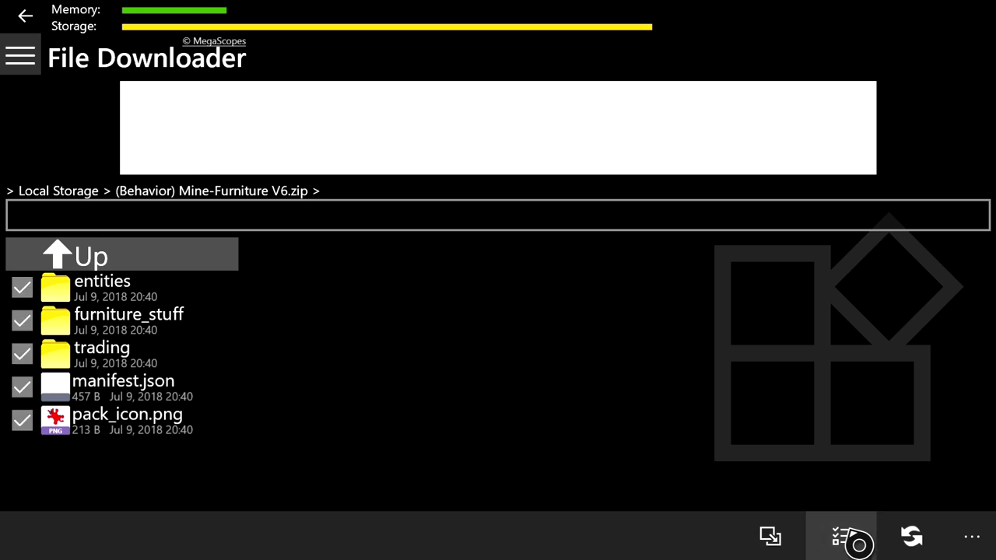
pyautogui.click(795, 534)
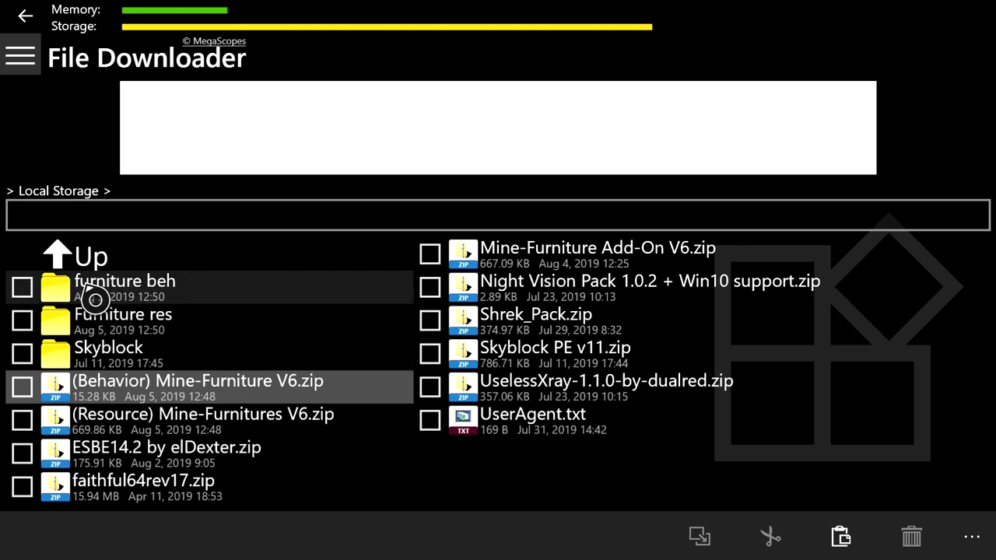
pyautogui.click(95, 299)
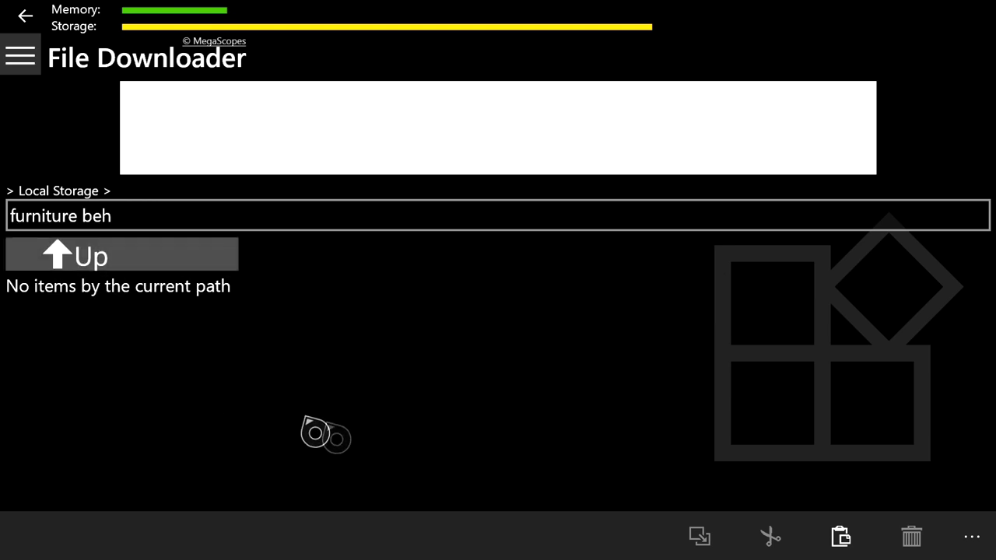
pyautogui.click(871, 537)
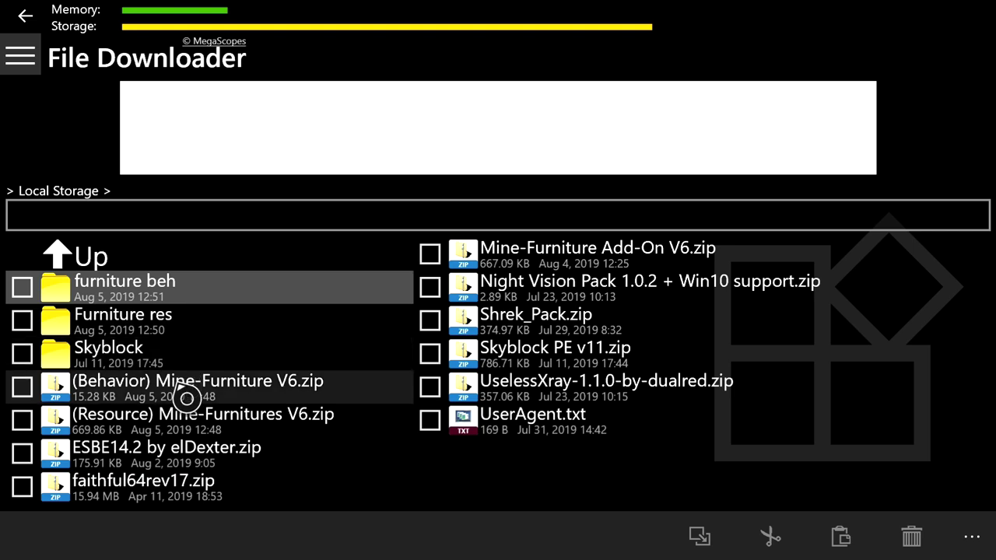
# - Copy all contents of (Resource) Mine-Furnitures V6.zip into the Furniture res folder and return to Local Storage
pyautogui.click(129, 428)
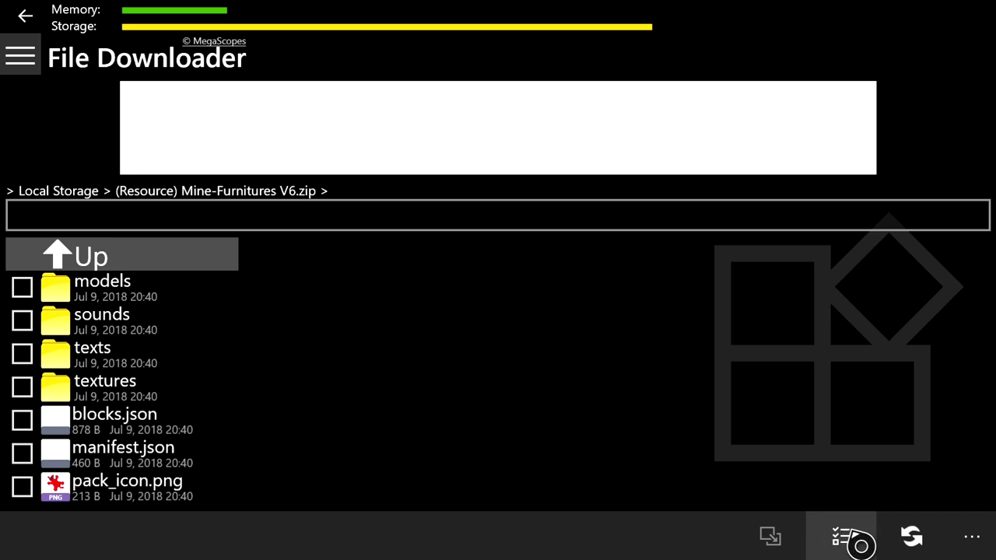
pyautogui.click(861, 546)
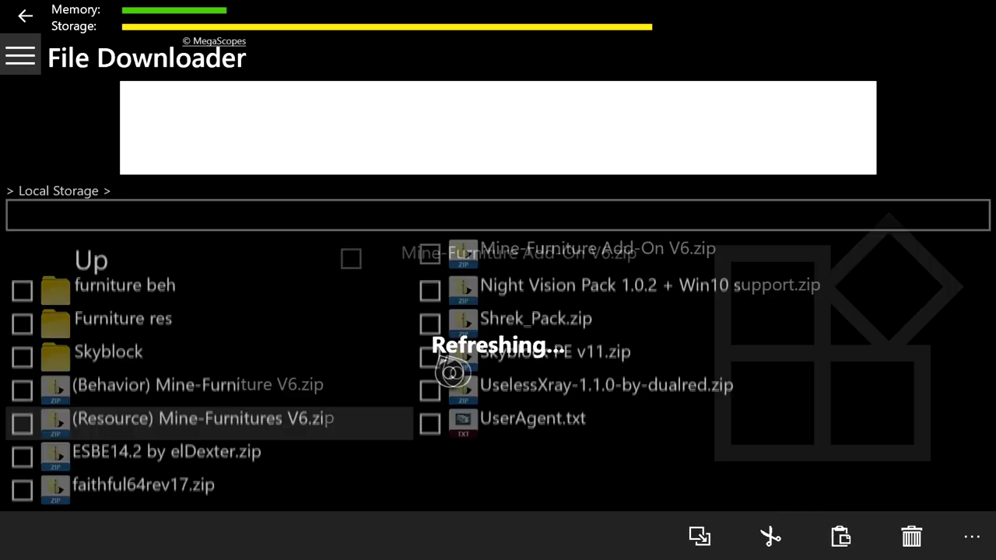
pyautogui.click(107, 331)
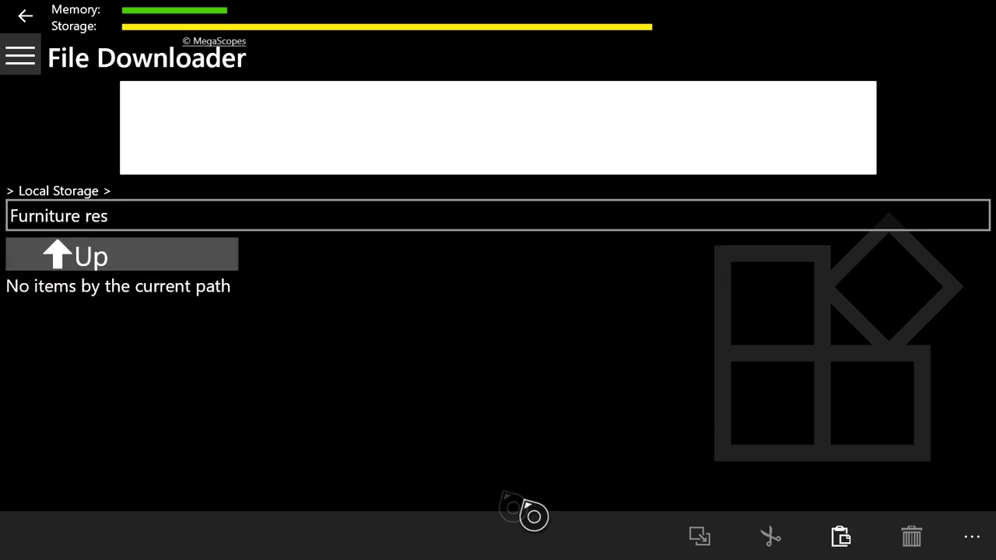
pyautogui.click(841, 536)
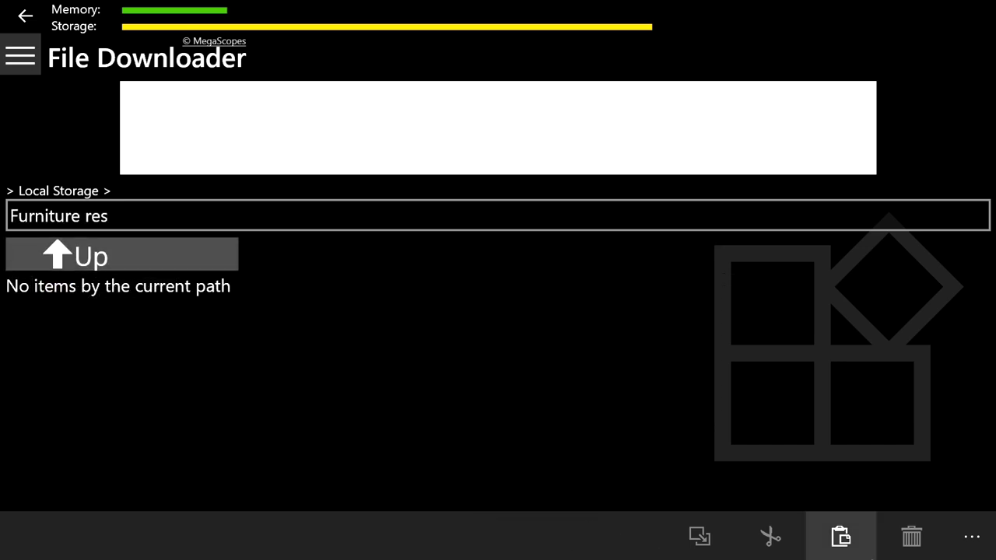
pyautogui.click(868, 538)
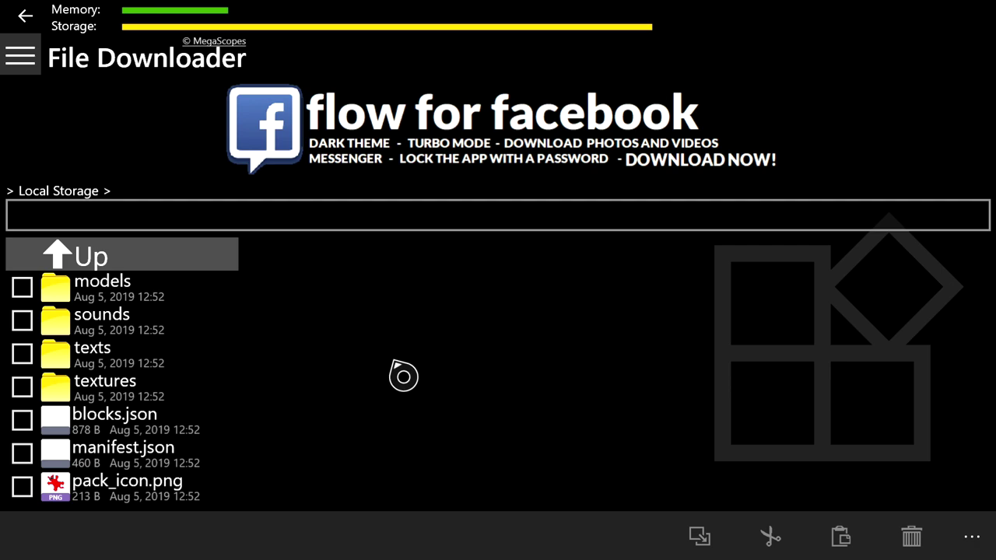
pyautogui.press('Return')
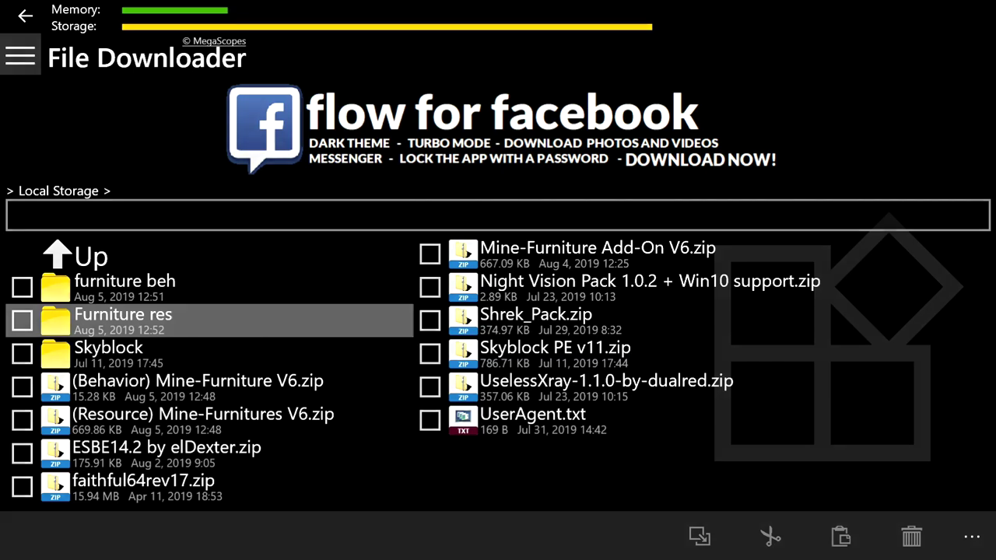
# - Switch to the UFO Transfer app from the mc moding group
pyautogui.press('super')
pyautogui.click(86, 140)
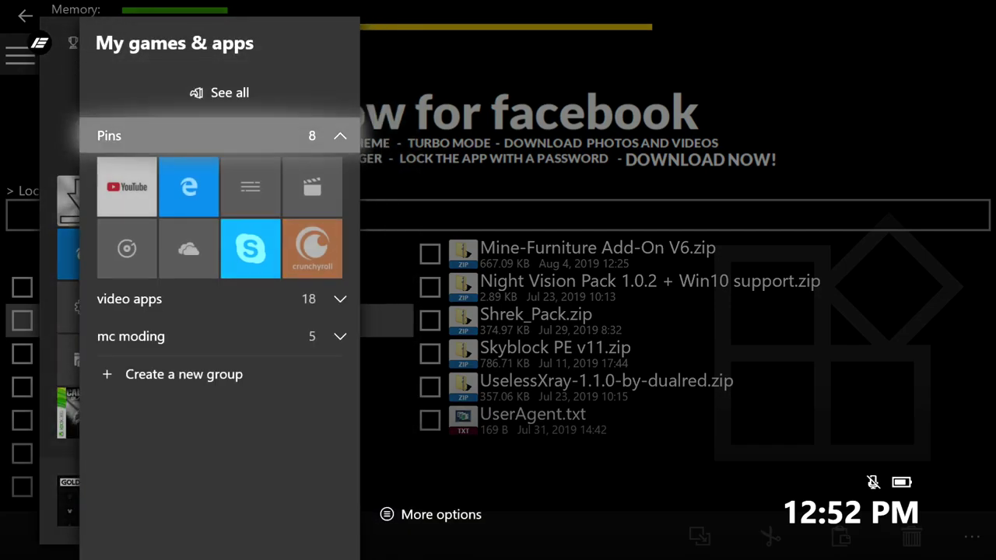
pyautogui.press('Return')
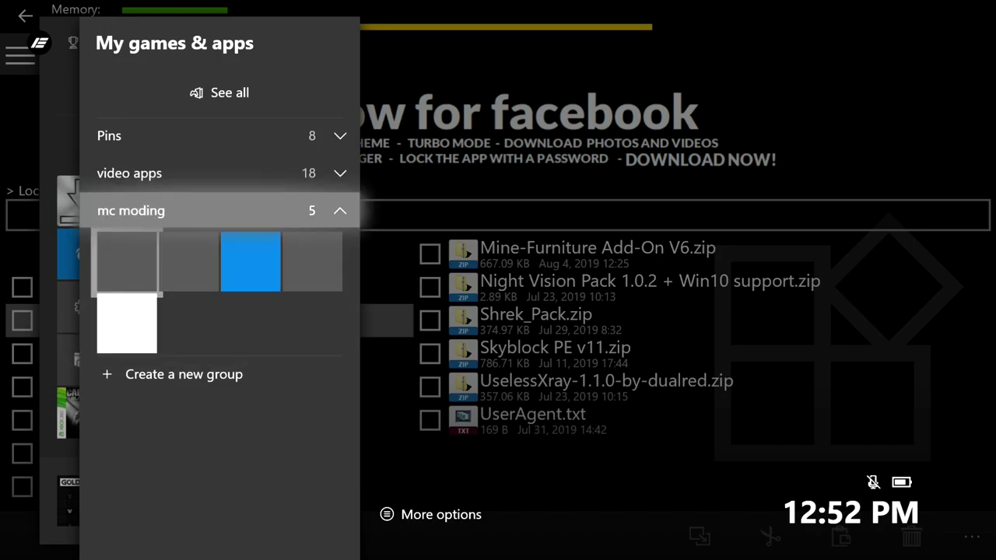
pyautogui.press('Right')
pyautogui.press('Right')
pyautogui.press('Right')
pyautogui.press('Return')
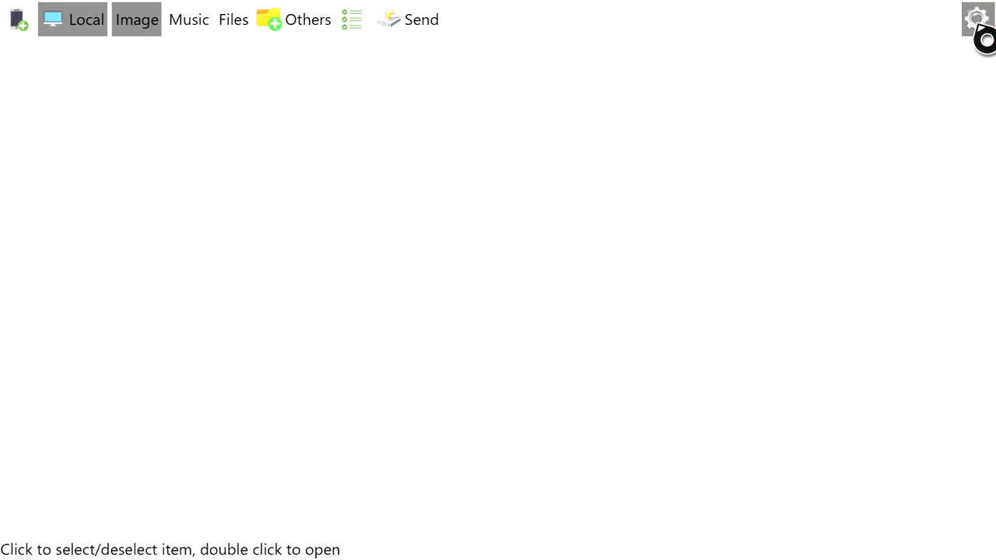
# - Open the transfer app's default folder in File Explorer and go up to the Packages folder
pyautogui.click(977, 23)
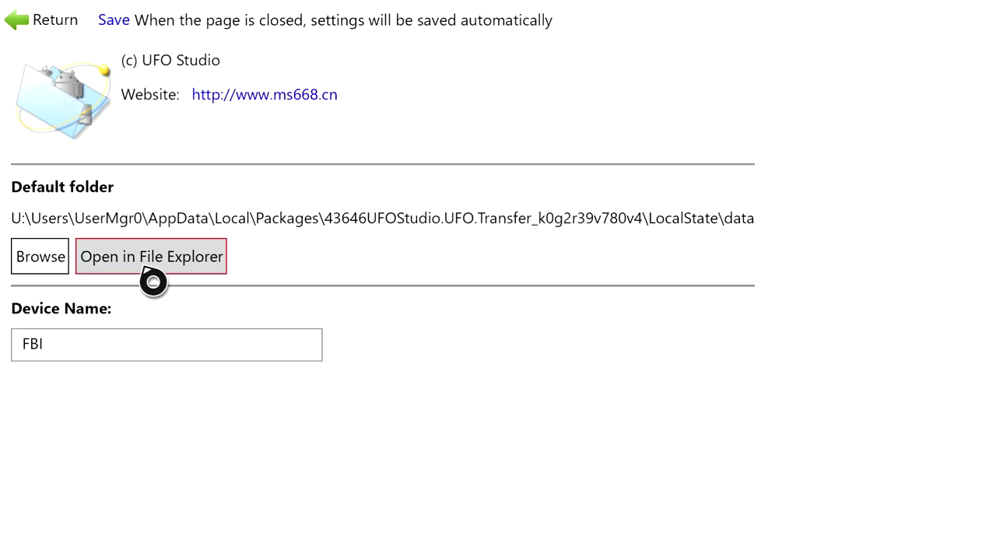
pyautogui.click(145, 269)
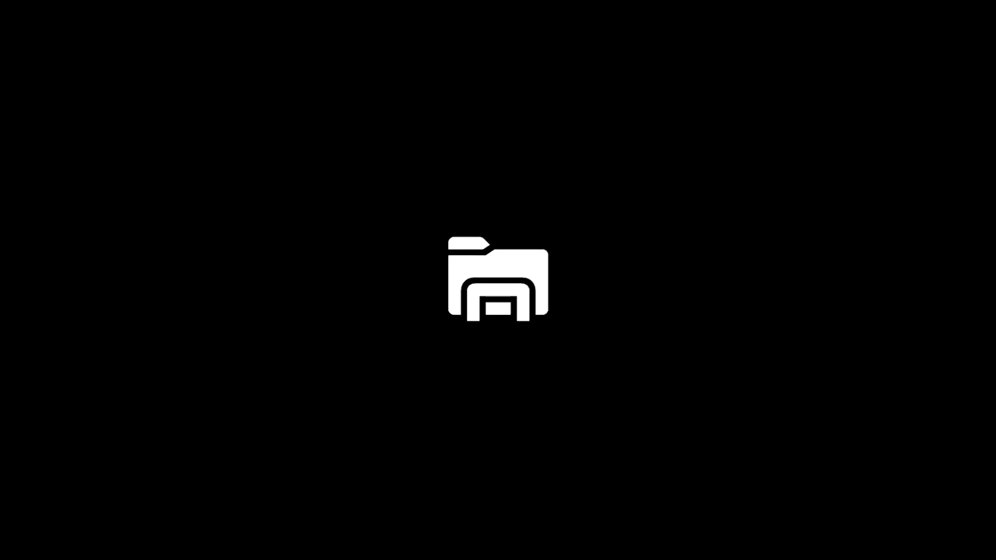
pyautogui.press('Left')
pyautogui.press('Left')
pyautogui.press('Left')
pyautogui.press('Left')
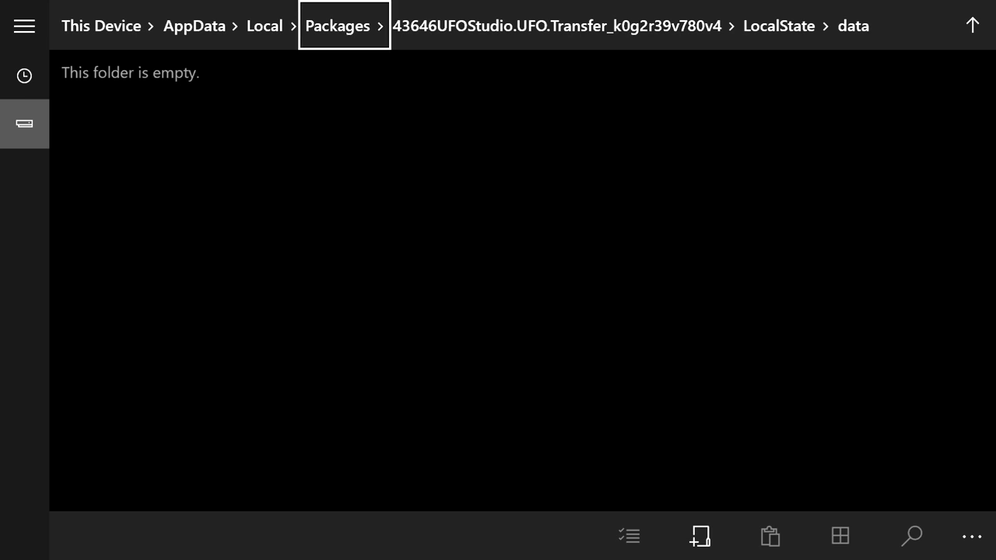
pyautogui.press('Return')
# - Open the LocalState folder inside the 25974MegaScopes.UniversalFileDownloader package
pyautogui.press('Down')
pyautogui.press('Down')
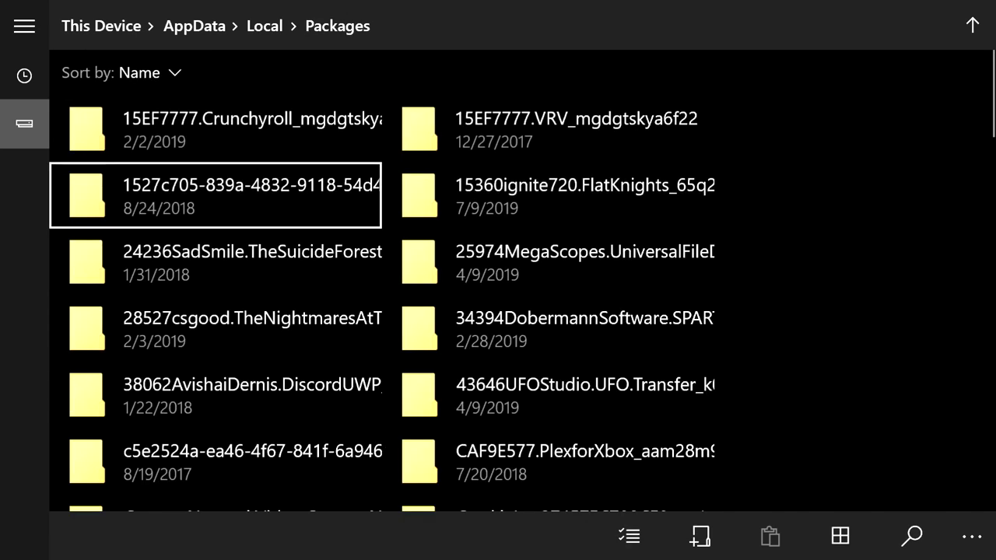
pyautogui.press('Right')
pyautogui.press('Right')
pyautogui.press('Left')
pyautogui.press('Up')
pyautogui.press('Up')
pyautogui.press('Up')
pyautogui.press('Up')
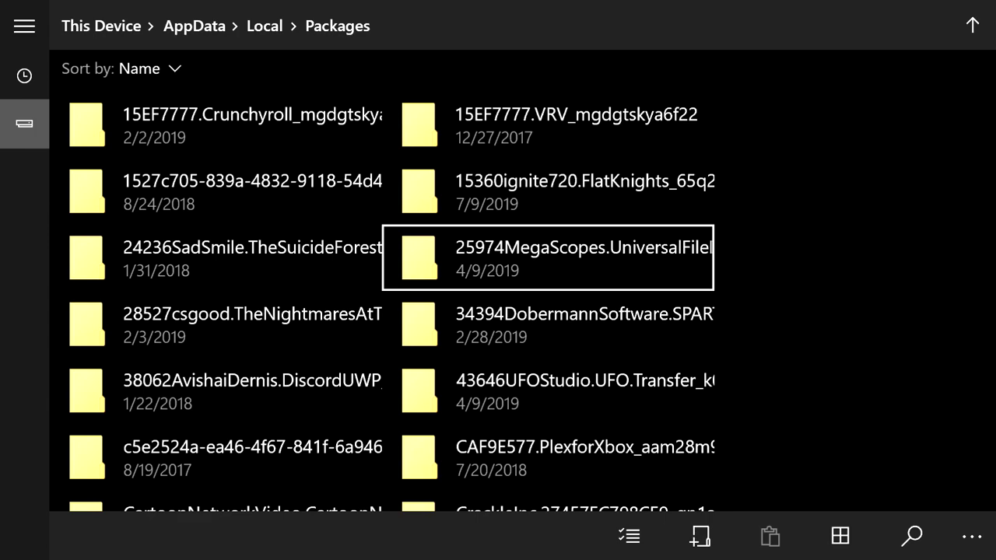
pyautogui.press('Return')
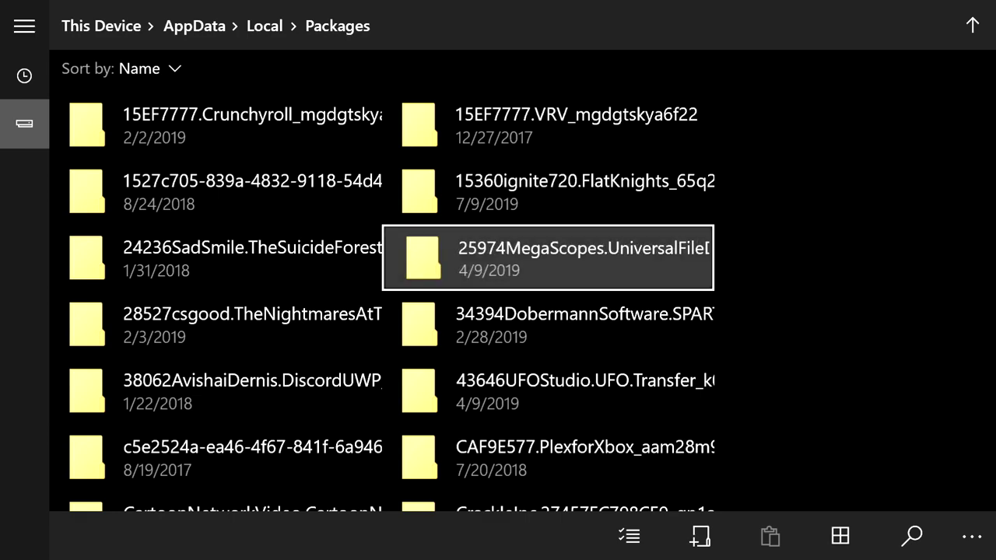
pyautogui.press('Down')
pyautogui.press('Right')
pyautogui.press('Down')
pyautogui.press('Return')
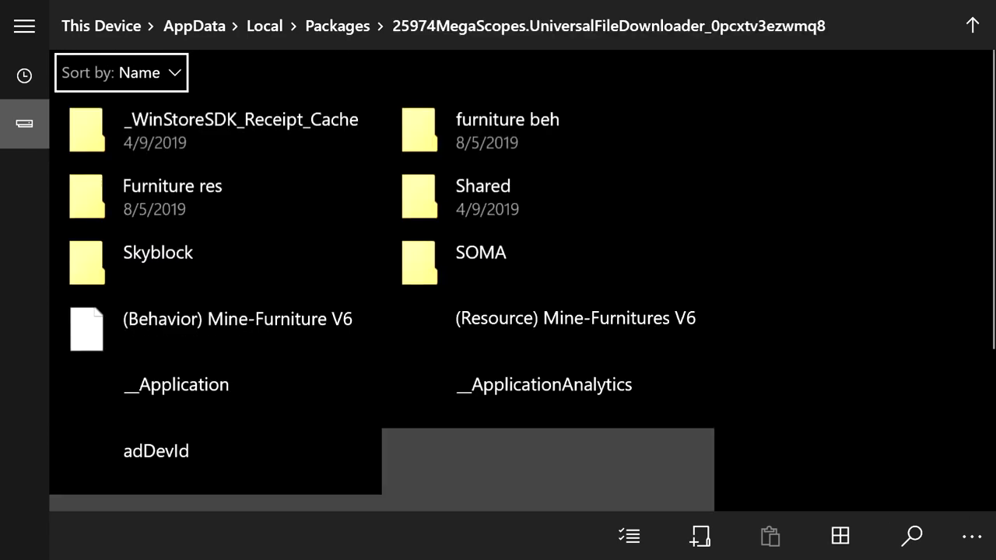
# - Copy the Furniture res folder from the downloader's LocalState folder
pyautogui.press('Down')
pyautogui.press('Down')
pyautogui.press('Up')
pyautogui.press('Right')
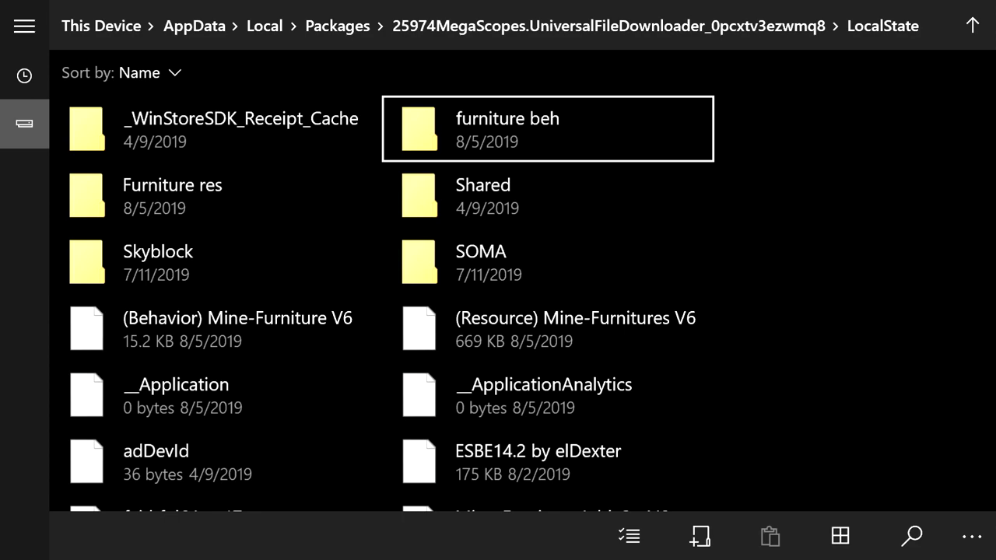
pyautogui.press('Left')
pyautogui.press('Down')
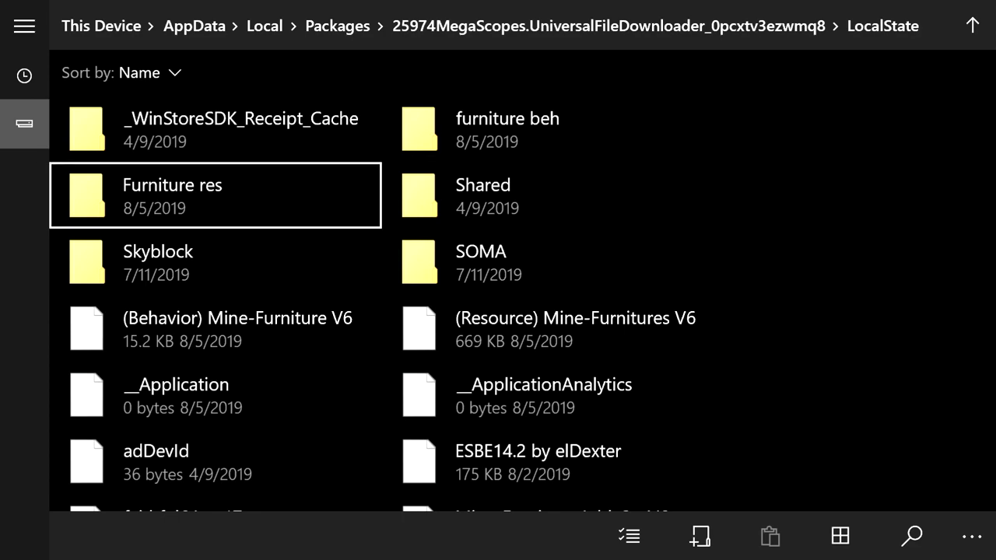
pyautogui.hotkey('shift', 'F10')
pyautogui.press('Down')
pyautogui.press('Down')
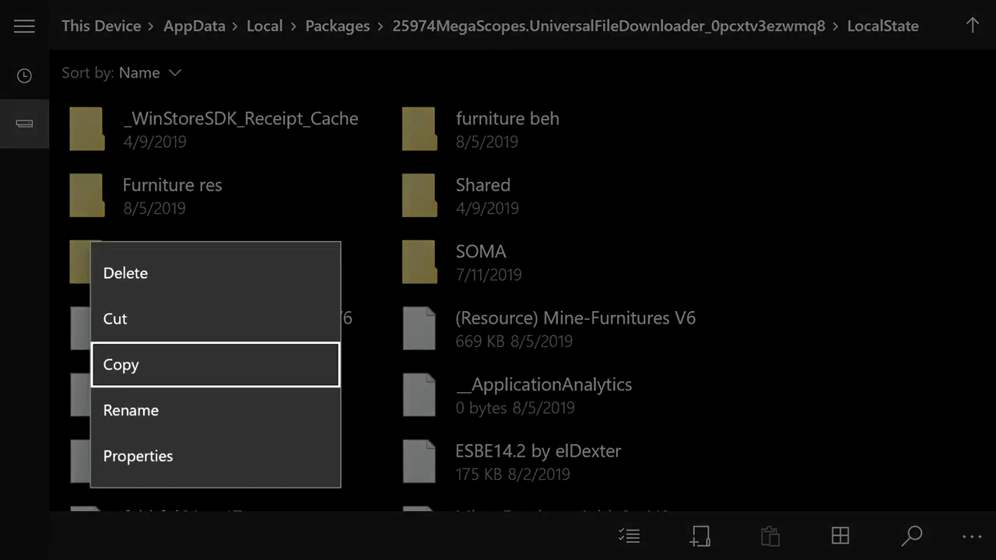
pyautogui.press('Return')
# - Go back to the Packages folder
pyautogui.press('Up')
pyautogui.press('Up')
pyautogui.press('Up')
pyautogui.press('Right')
pyautogui.press('Right')
pyautogui.press('Right')
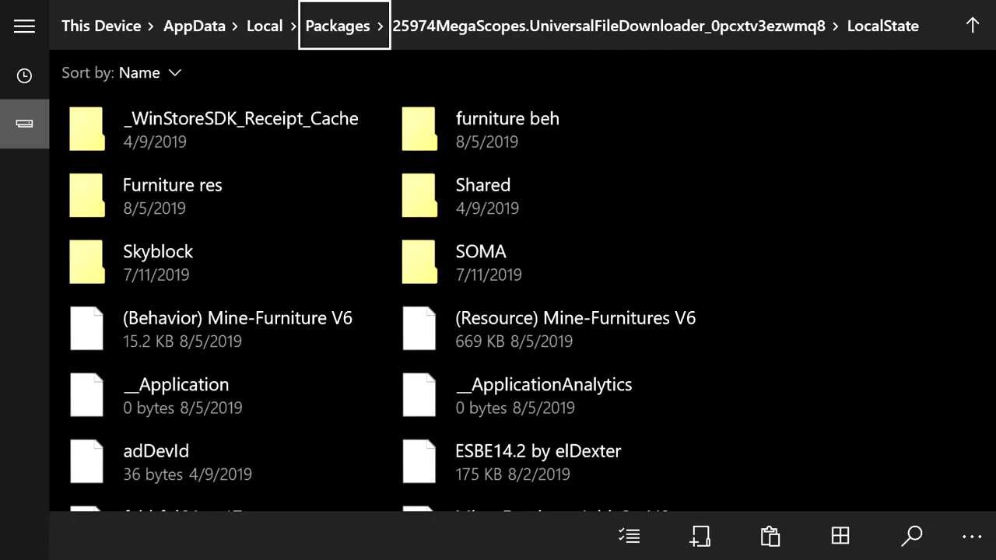
pyautogui.press('Return')
# - Find and open the Microsoft.MinecraftUWPConsole_8wekyb3d8bbwe package folder
pyautogui.press('Down')
pyautogui.press('Down')
pyautogui.press('Down')
pyautogui.press('Down')
pyautogui.press('Down')
pyautogui.press('Down')
pyautogui.press('Down')
pyautogui.press('Down')
pyautogui.press('Down')
pyautogui.press('Down')
pyautogui.press('Down')
pyautogui.press('Down')
pyautogui.press('Down')
pyautogui.press('Down')
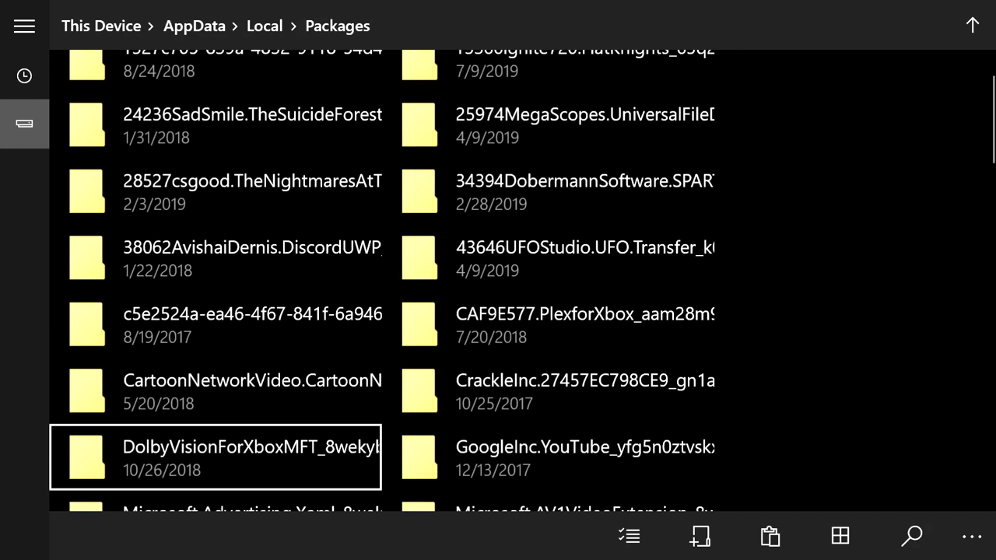
pyautogui.press('Down')
pyautogui.press('Up')
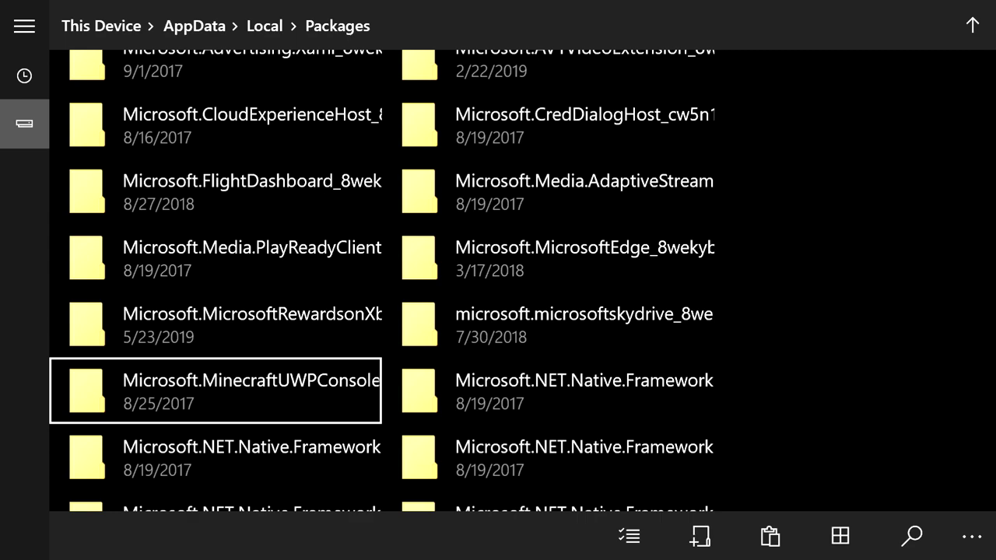
pyautogui.press('Right')
pyautogui.press('Up')
pyautogui.press('Up')
pyautogui.press('Down')
pyautogui.press('Down')
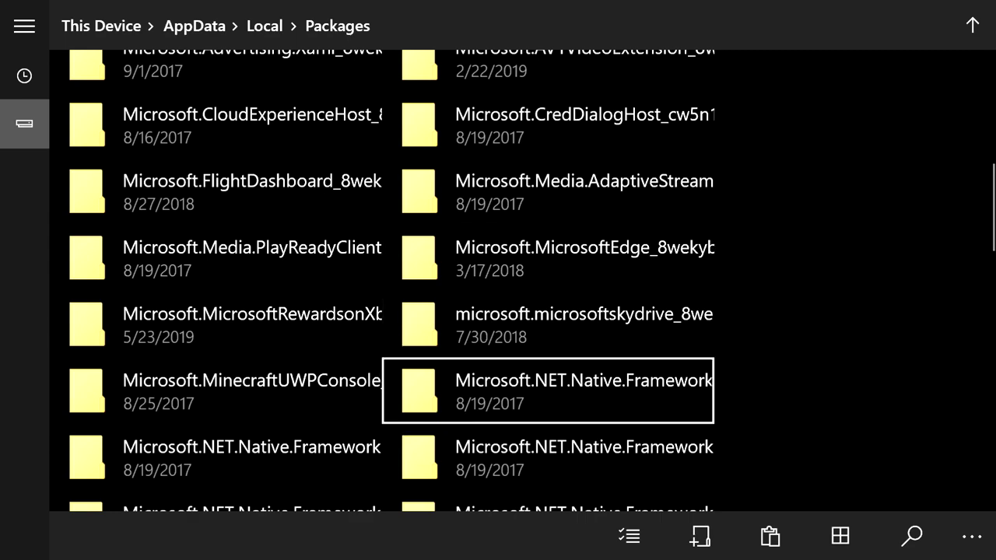
pyautogui.press('Left')
pyautogui.press('Left')
pyautogui.press('Right')
pyautogui.press('Down')
pyautogui.press('Down')
pyautogui.press('Down')
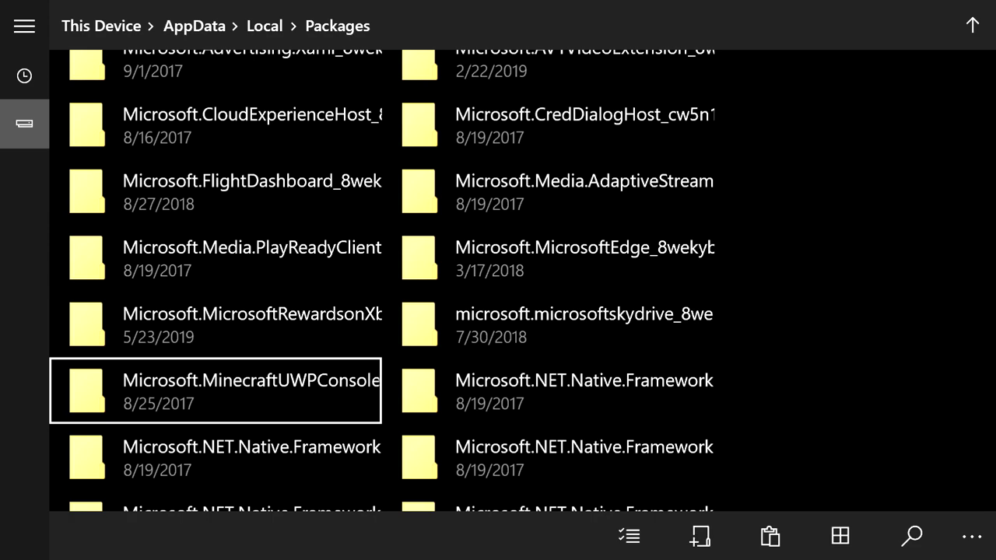
pyautogui.press('Return')
# - Open the com.mojang folder under LocalState > games of the Minecraft package
pyautogui.press('Down')
pyautogui.press('Return')
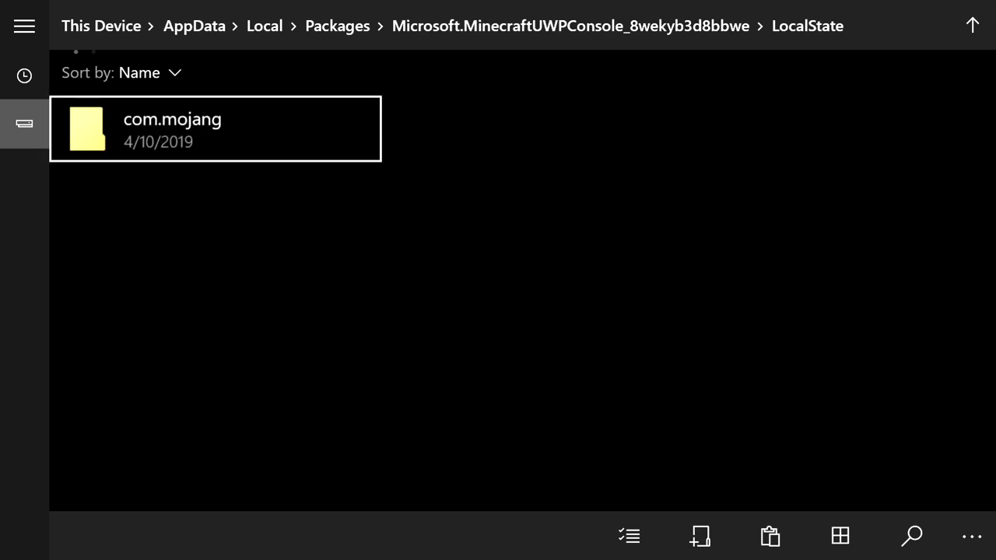
pyautogui.press('Return')
pyautogui.press('Down')
pyautogui.press('Down')
pyautogui.press('Right')
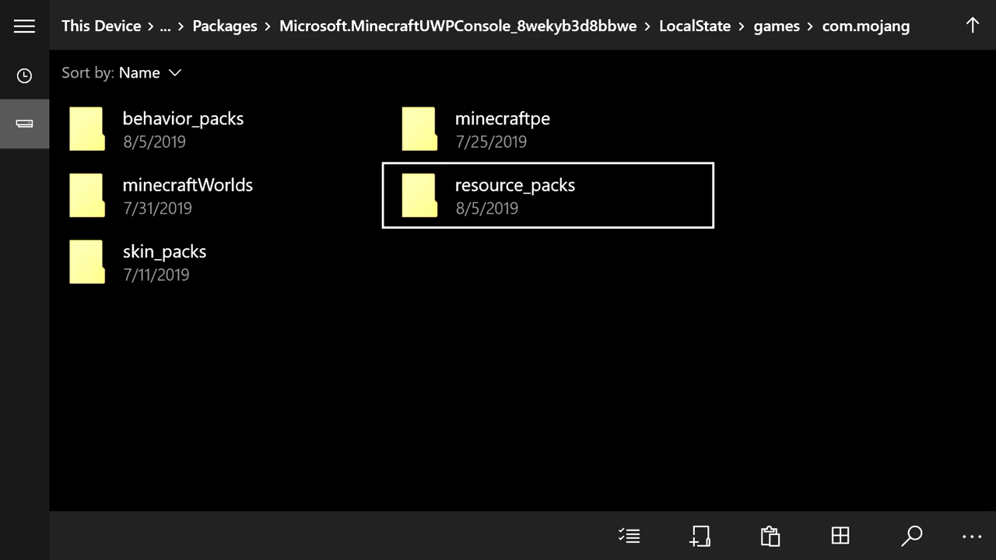
pyautogui.press('Left')
pyautogui.press('Up')
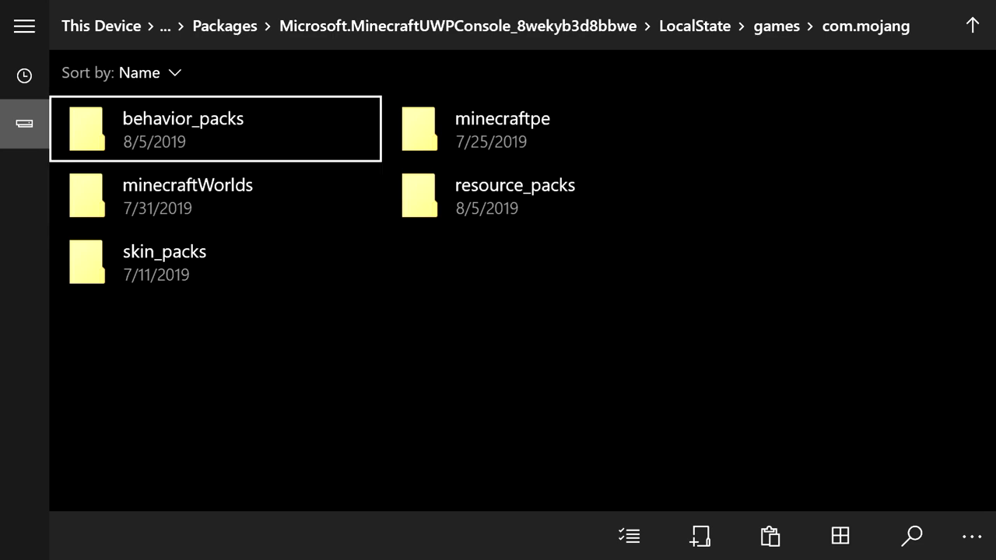
pyautogui.press('Down')
pyautogui.press('Right')
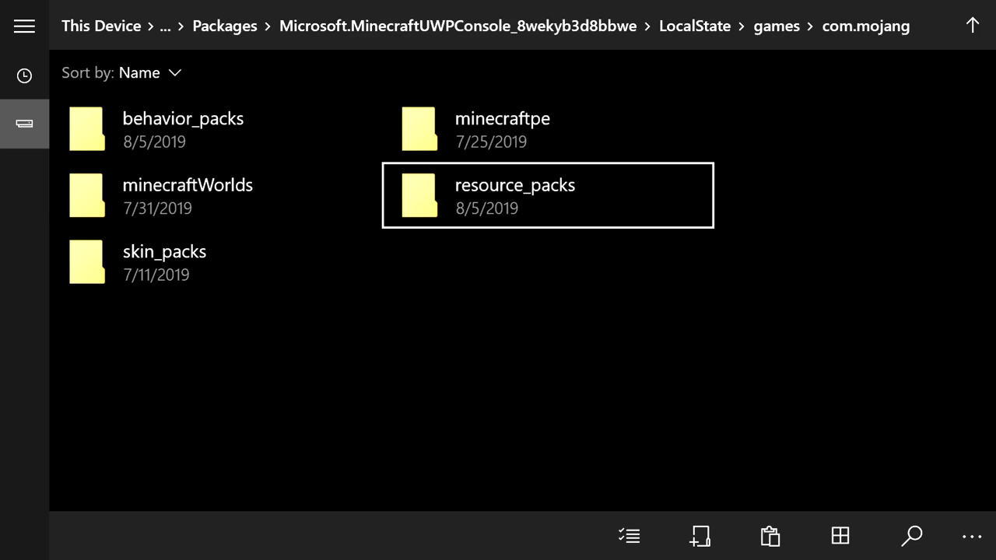
pyautogui.press('Down')
pyautogui.press('Right')
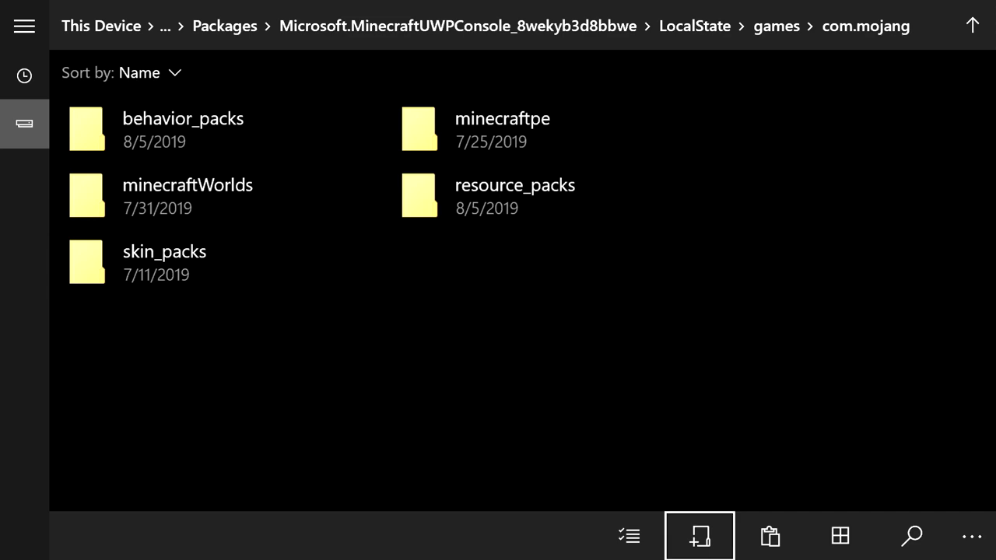
pyautogui.press('Return')
pyautogui.press('Escape')
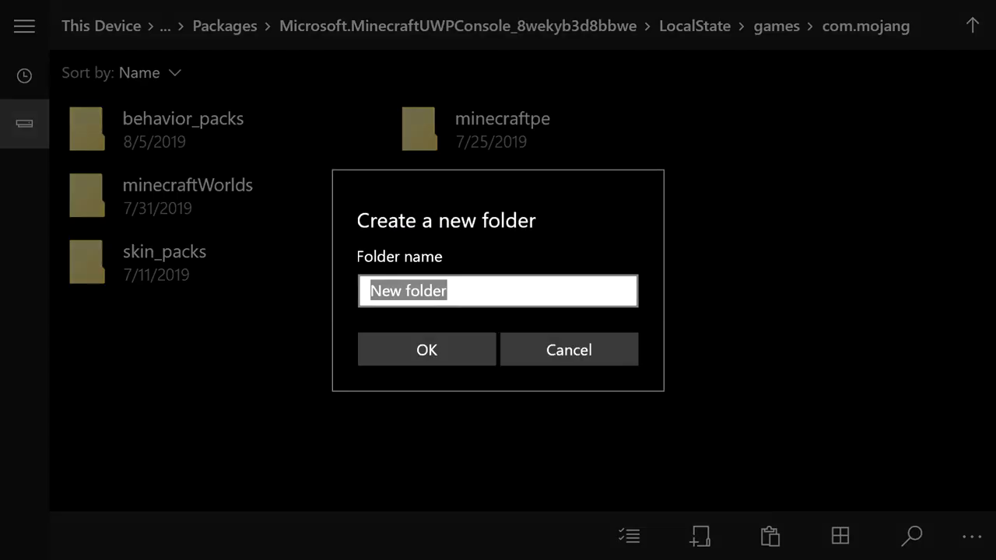
# - Dismiss the new-folder dialog without adding a folder and open the resource_packs folder
pyautogui.press('Down')
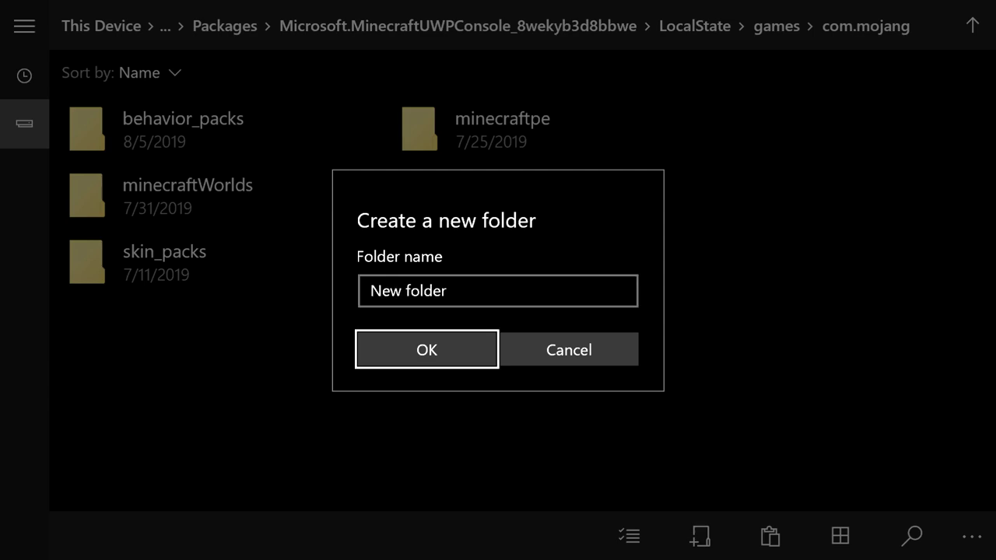
pyautogui.press('Return')
pyautogui.press('Up')
pyautogui.press('Up')
pyautogui.press('Down')
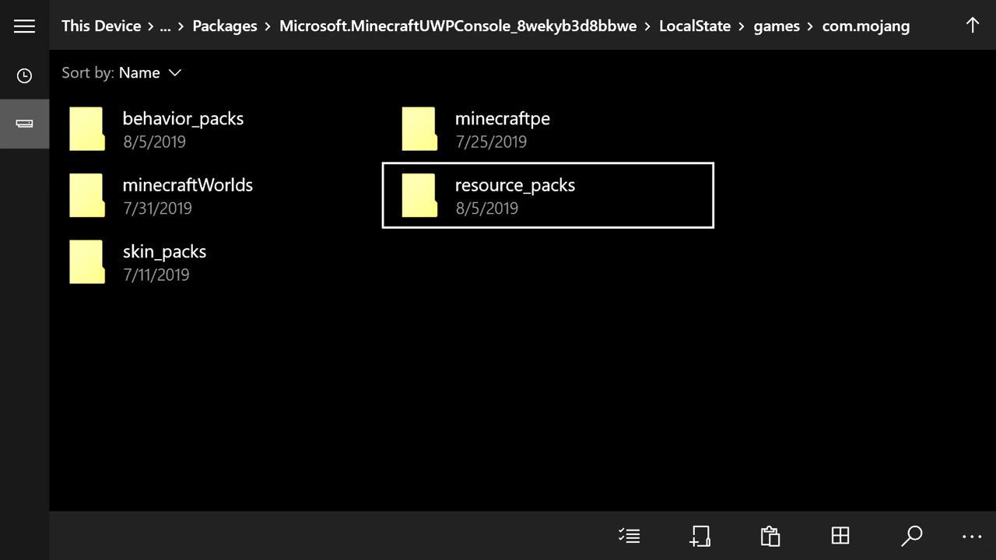
pyautogui.press('Return')
# - Paste the copied Furniture res folder into resource_packs
pyautogui.press('Down')
pyautogui.press('Down')
pyautogui.press('Down')
pyautogui.press('Down')
pyautogui.press('Down')
pyautogui.press('Down')
pyautogui.press('Down')
pyautogui.press('Down')
pyautogui.press('Right')
pyautogui.press('Return')
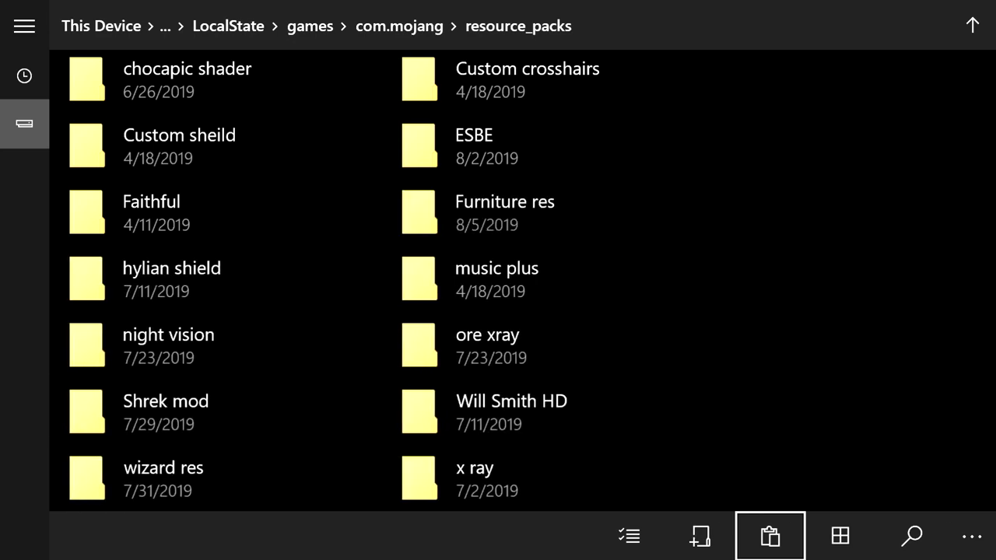
pyautogui.press('Up')
pyautogui.press('Up')
pyautogui.press('Up')
pyautogui.press('Up')
pyautogui.press('Up')
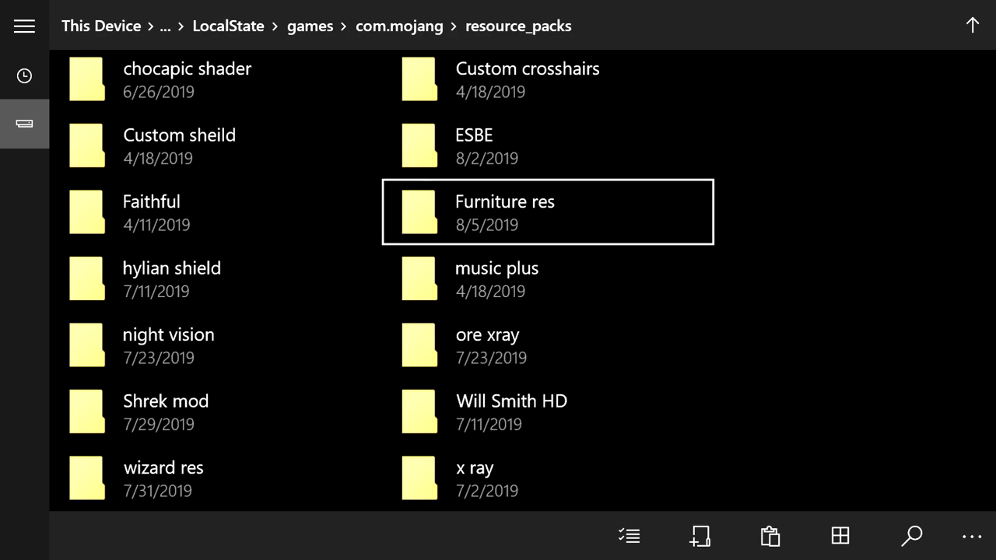
pyautogui.press('Up')
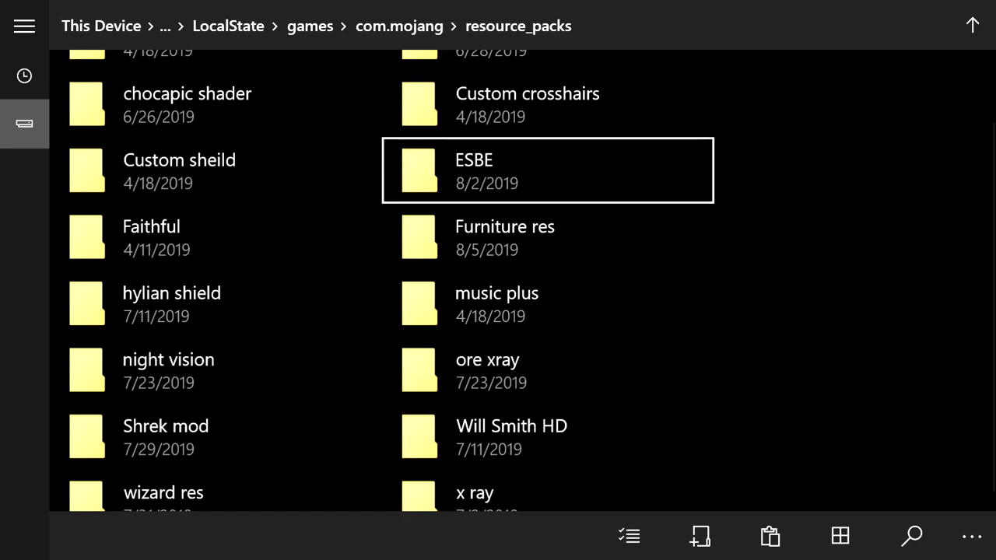
# - Leave resource_packs and return to the Packages folder
pyautogui.press('BackSpace')
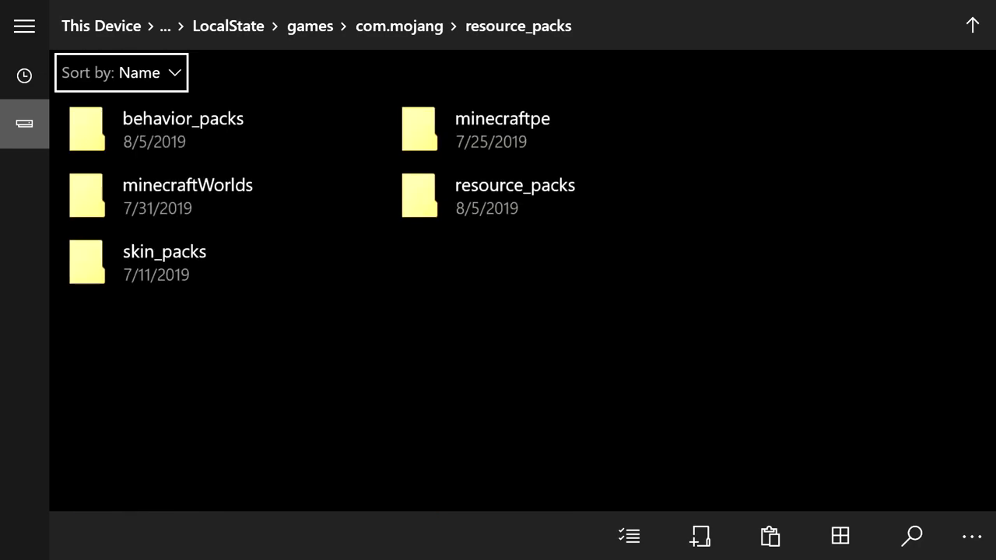
pyautogui.press('BackSpace')
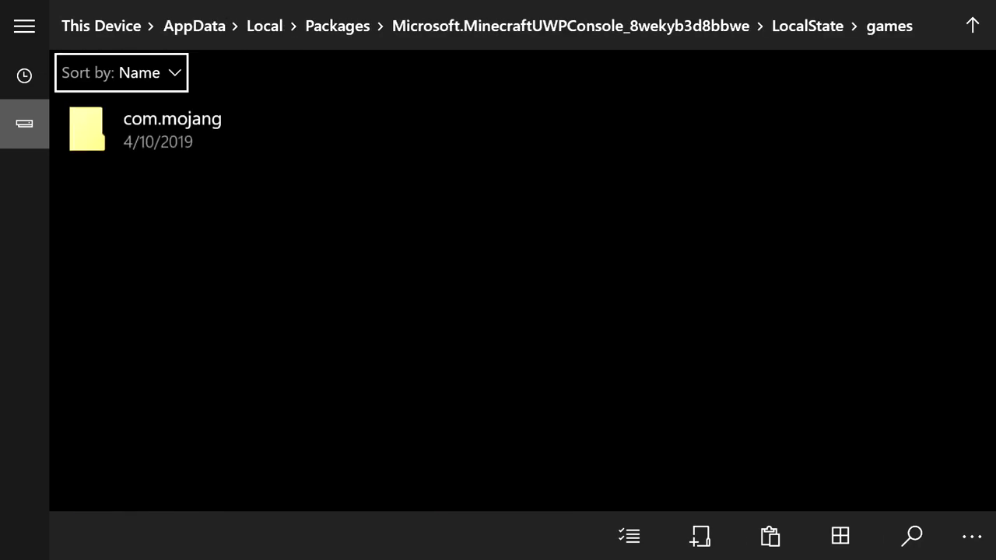
pyautogui.press('Up')
pyautogui.press('Right')
pyautogui.press('Right')
pyautogui.press('Right')
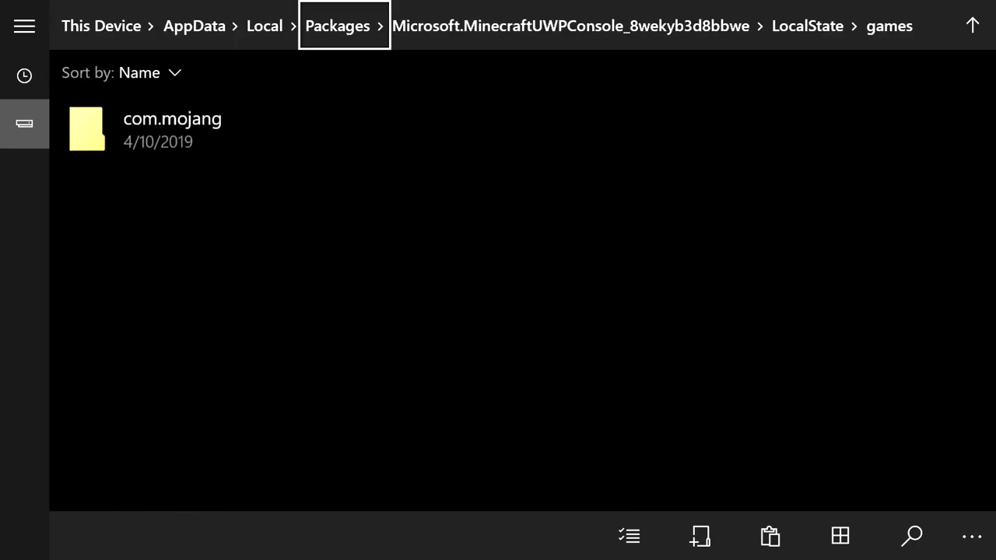
pyautogui.press('Return')
# - Open the LocalState folder of the 25974MegaScopes.UniversalFileDownloader package
pyautogui.press('Right')
pyautogui.press('Down')
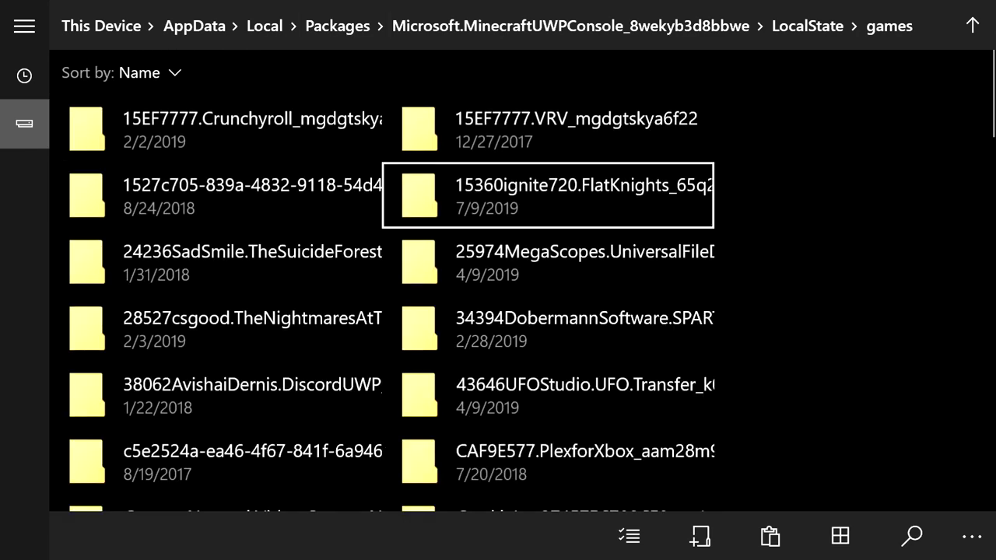
pyautogui.press('Down')
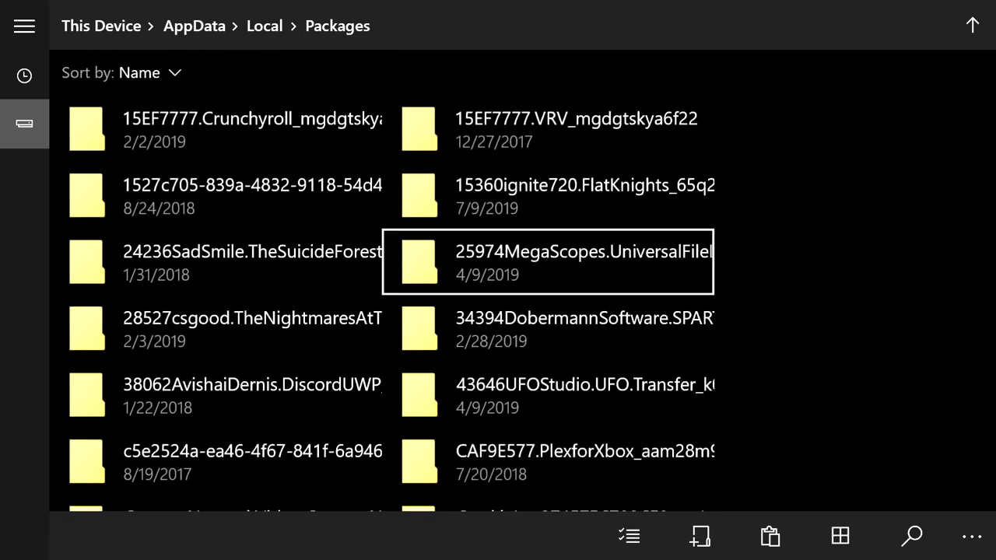
pyautogui.press('Return')
pyautogui.press('Right')
pyautogui.press('Down')
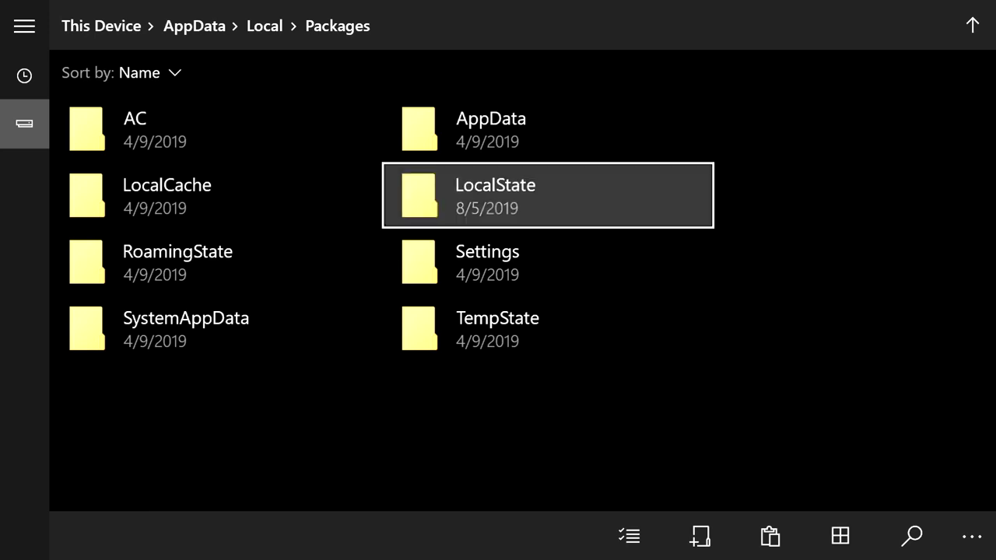
pyautogui.press('Return')
# - Copy the furniture beh folder from the downloader's LocalState folder
pyautogui.press('Right')
pyautogui.press('Down')
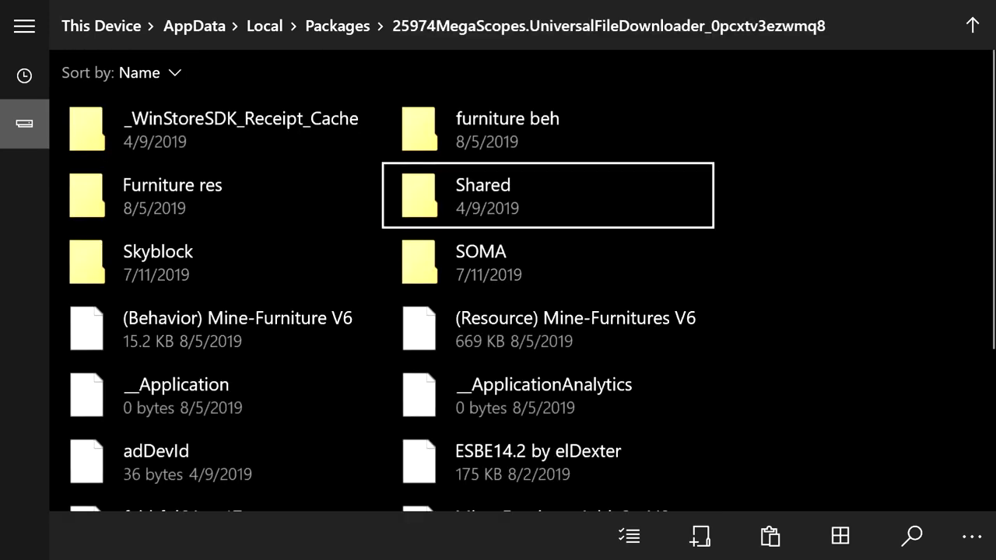
pyautogui.press('Up')
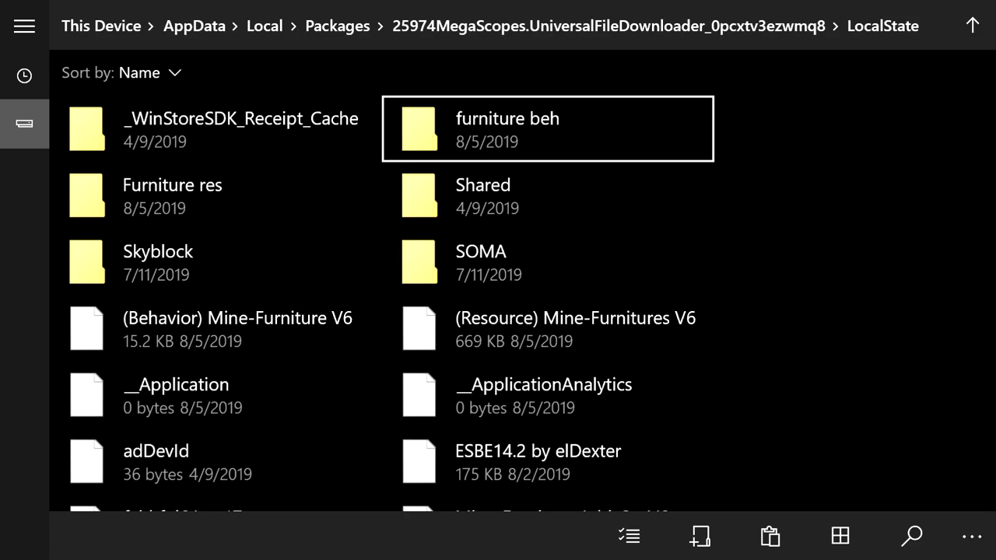
pyautogui.press('Menu')
pyautogui.press('Down')
pyautogui.press('Down')
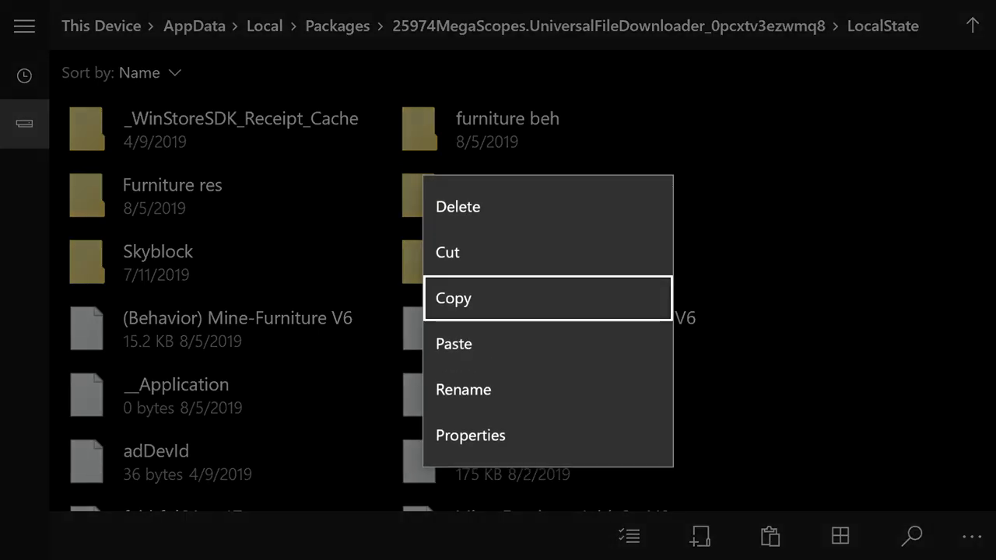
pyautogui.press('Return')
# - Return from the downloader's LocalState folder to the Packages folder
pyautogui.press('Up')
pyautogui.press('Up')
pyautogui.press('Right')
pyautogui.press('Right')
pyautogui.press('Right')
pyautogui.press('Return')
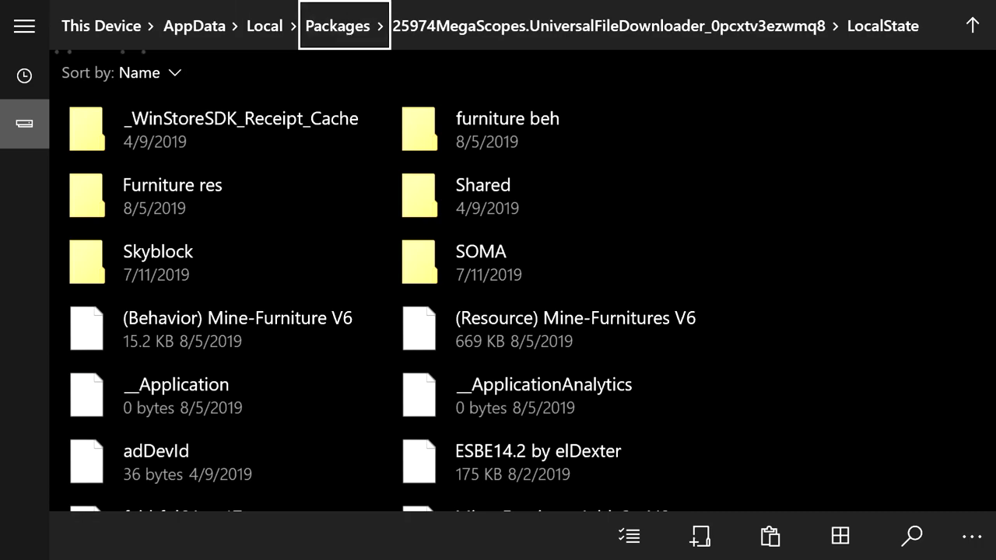
# - Find and open the Microsoft.MinecraftUWPConsole_8wekyb3d8bbwe package folder
pyautogui.press('Down')
pyautogui.press('Down')
pyautogui.press('Down')
pyautogui.press('Down')
pyautogui.press('Down')
pyautogui.press('Down')
pyautogui.press('Down')
pyautogui.press('Down')
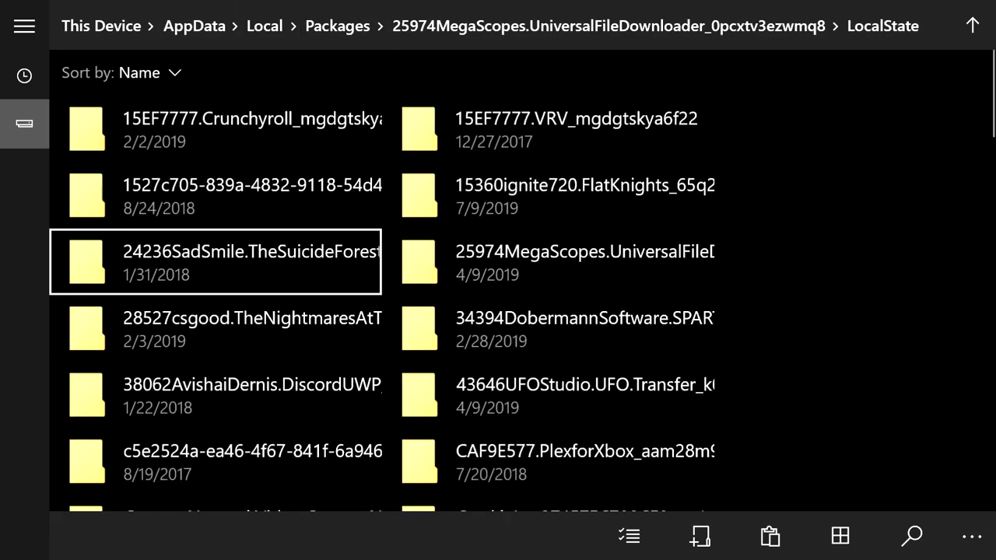
pyautogui.press('Down')
pyautogui.press('Down')
pyautogui.press('Down')
pyautogui.press('Down')
pyautogui.press('Down')
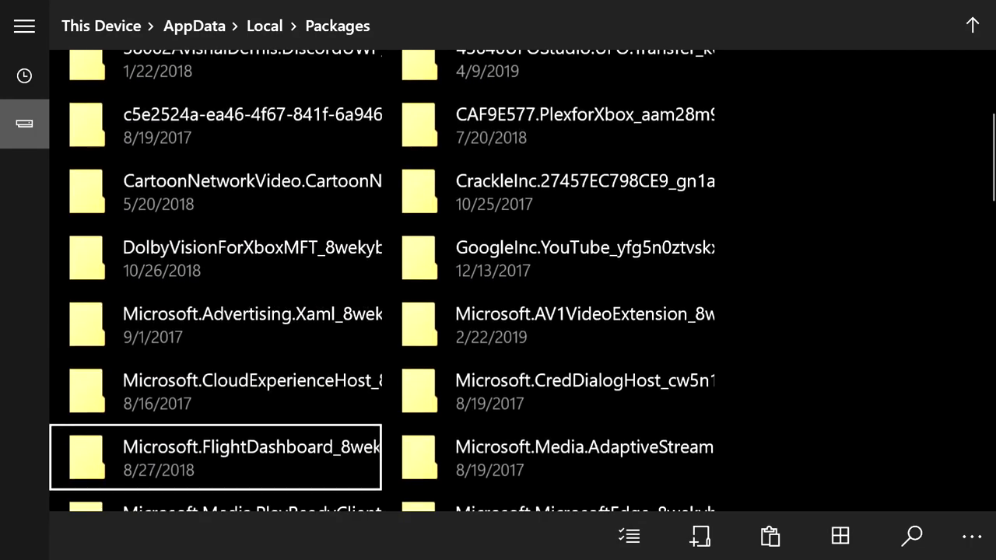
pyautogui.press('Return')
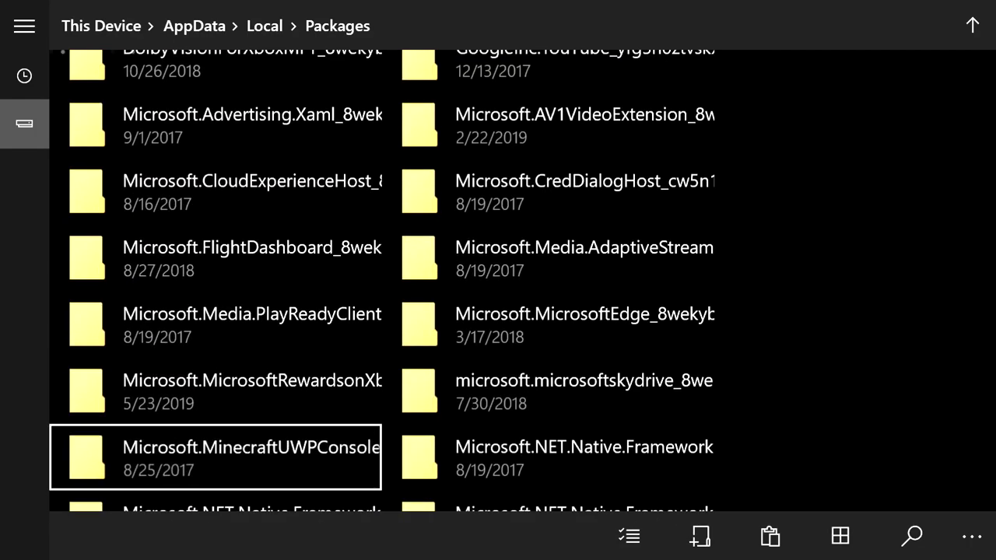
# - Open the com.mojang folder under LocalState > games of the Minecraft package
pyautogui.press('Down')
pyautogui.press('Down')
pyautogui.press('Right')
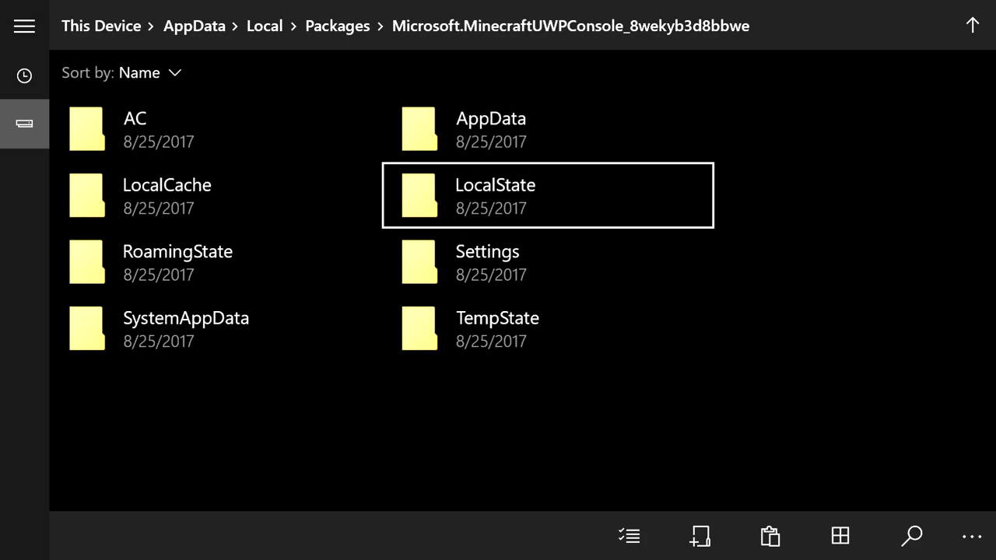
pyautogui.press('Return')
pyautogui.press('Down')
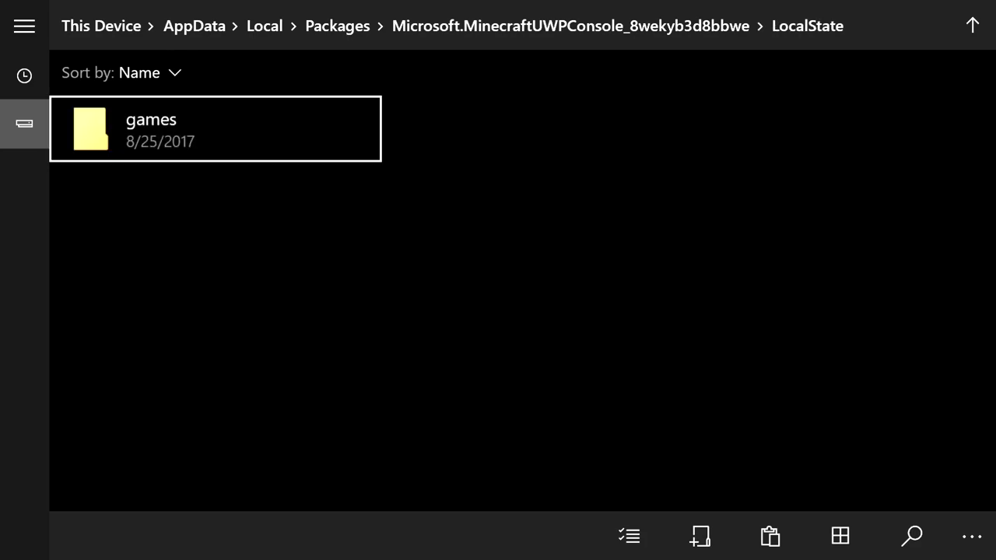
pyautogui.press('Return')
pyautogui.press('Down')
pyautogui.press('Return')
# - Open the behavior_packs folder inside com.mojang
pyautogui.press('Down')
pyautogui.press('Right')
pyautogui.press('Down')
pyautogui.press('Left')
pyautogui.press('Up')
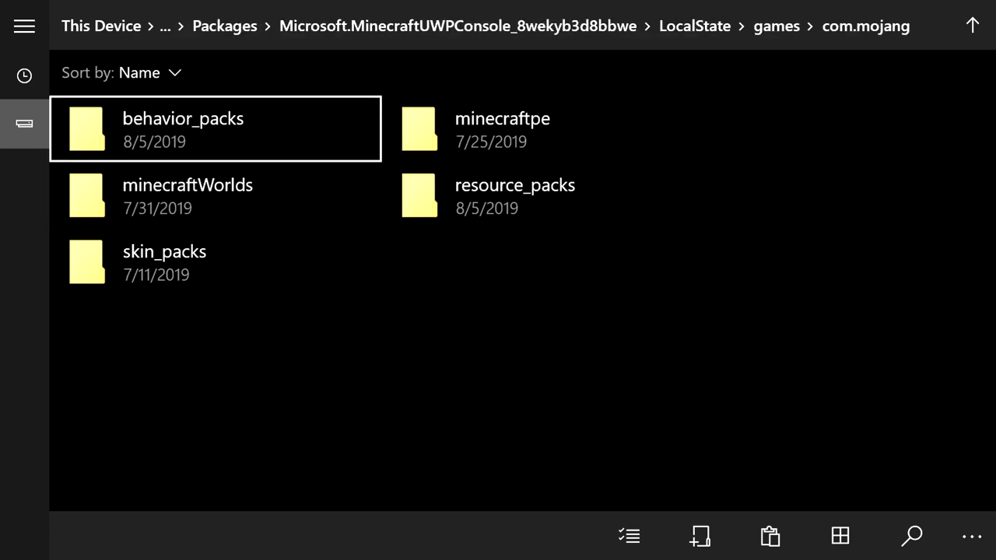
pyautogui.press('Return')
# - Paste the copied furniture beh folder into behavior_packs
pyautogui.press('Down')
pyautogui.press('Down')
pyautogui.press('Down')
pyautogui.press('Right')
pyautogui.press('Right')
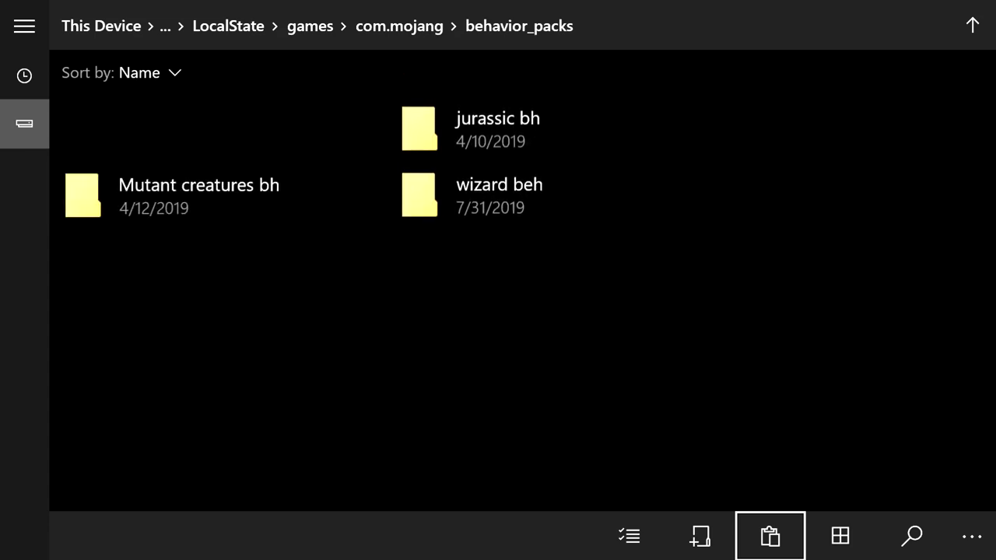
pyautogui.press('Up')
pyautogui.press('Left')
pyautogui.press('Left')
pyautogui.press('Right')
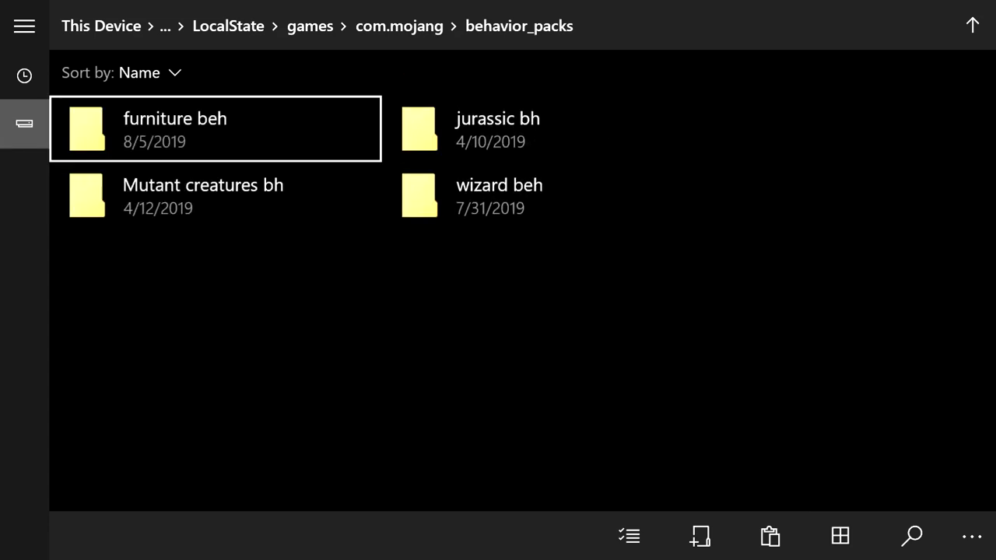
# - Switch to Minecraft by launching it from the mc moding group in My games & apps
pyautogui.press('super')
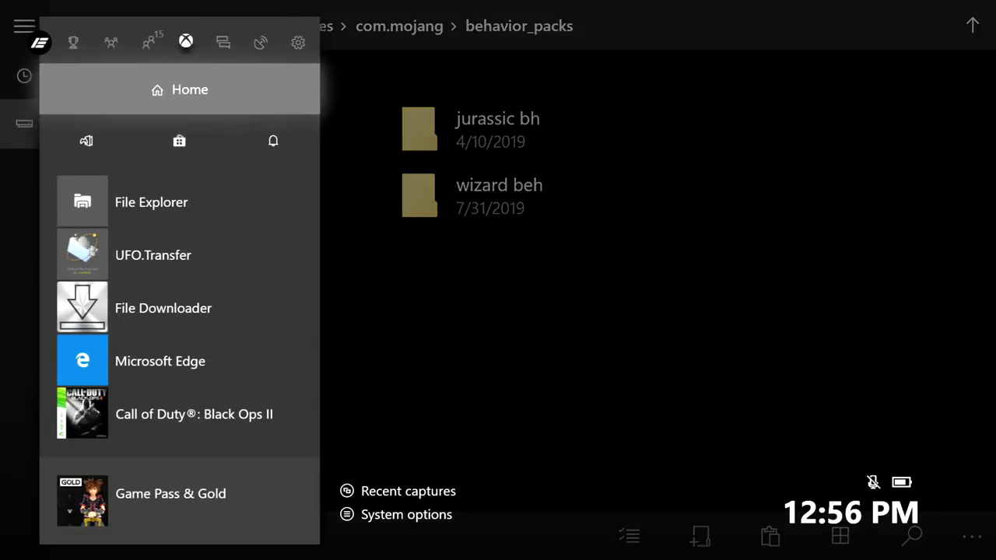
pyautogui.press('Down')
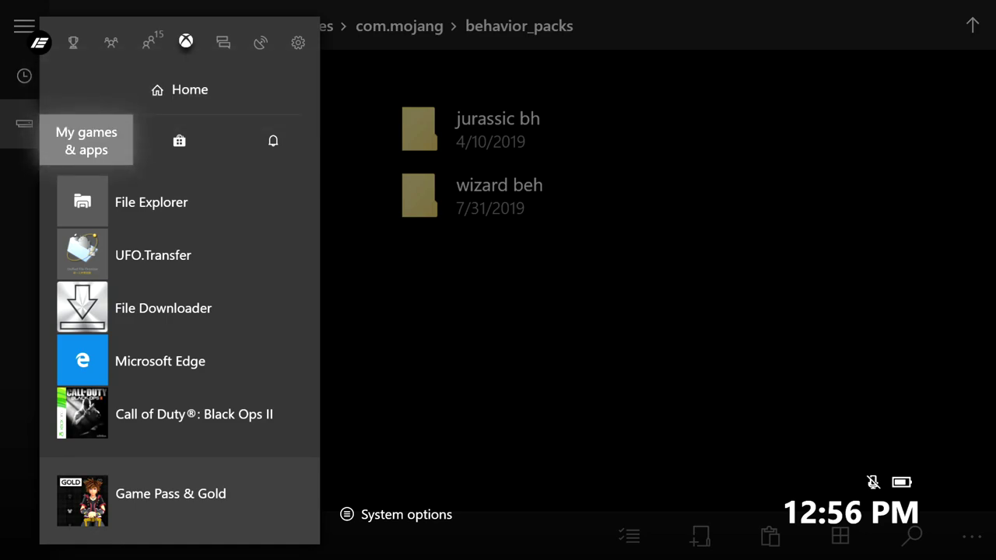
pyautogui.press('Return')
pyautogui.press('Escape')
pyautogui.press('Return')
pyautogui.press('Down')
pyautogui.press('Down')
pyautogui.press('Down')
pyautogui.press('Return')
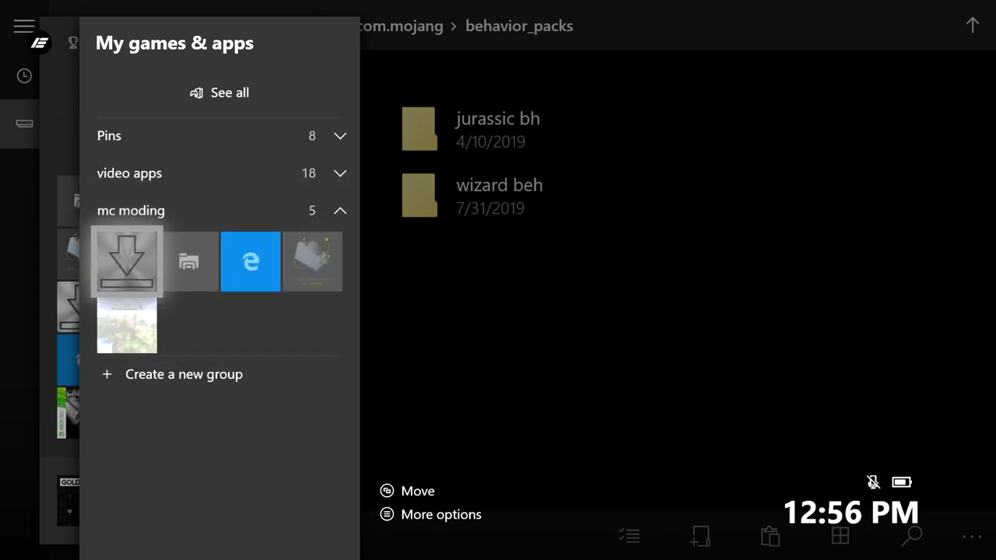
pyautogui.press('Return')
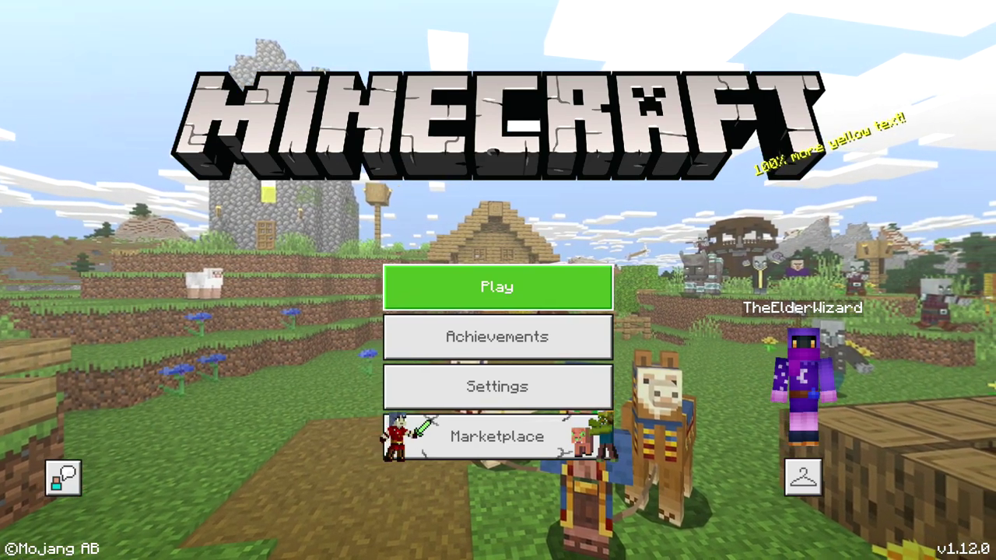
# - Open the Forest Glade world for editing from Minecraft's list of worlds
pyautogui.press('Return')
pyautogui.press('Down')
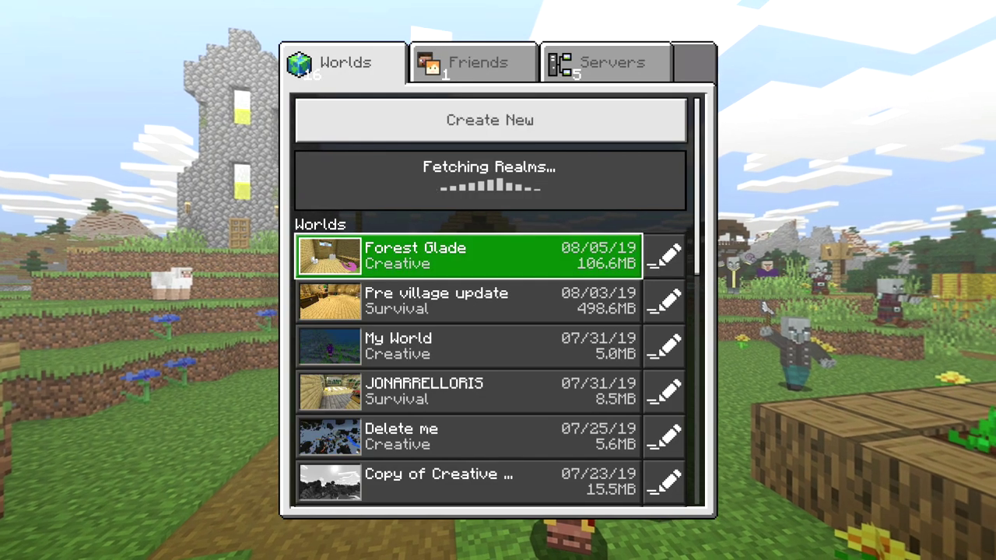
pyautogui.press('Right')
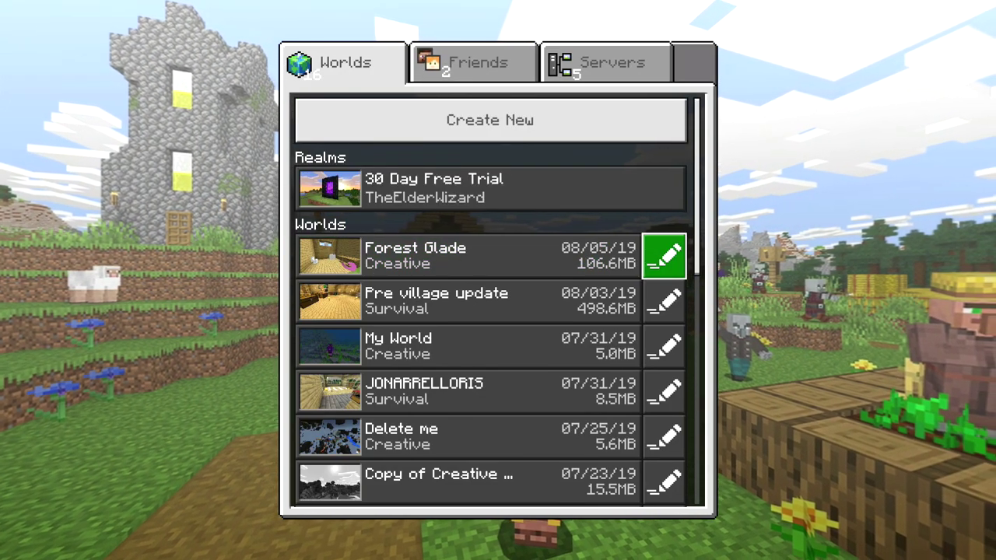
pyautogui.press('Left')
pyautogui.press('Right')
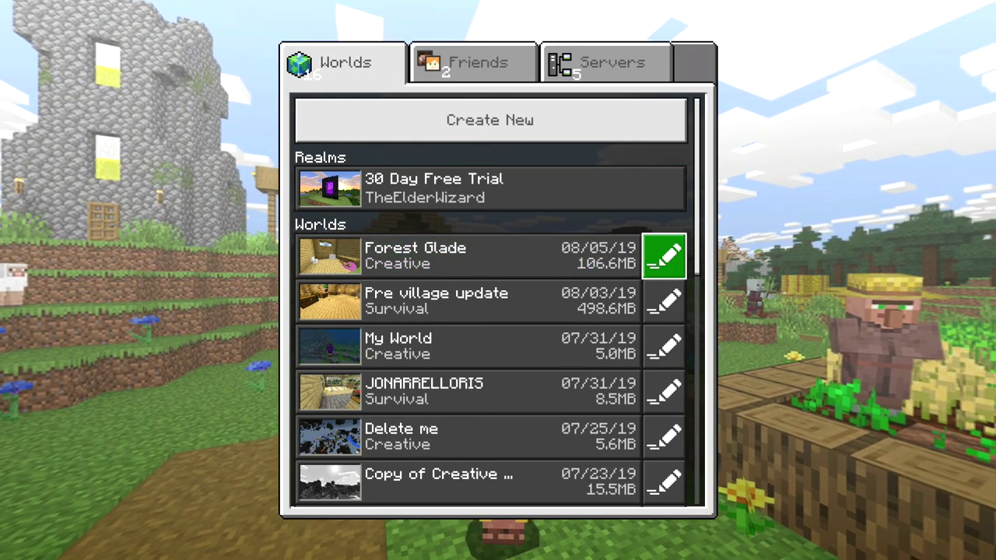
pyautogui.press('Return')
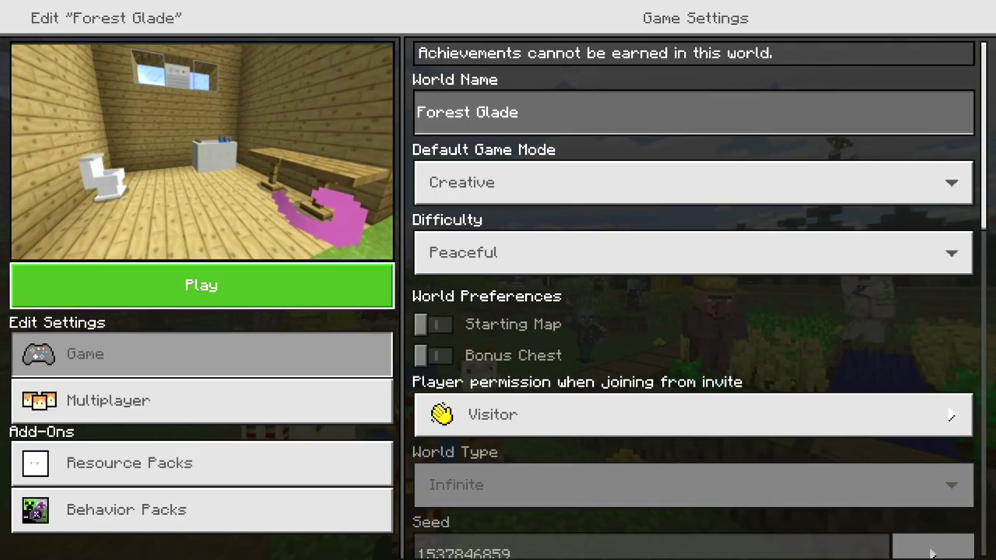
# - Remove Mine-Furniture Textures V6 from the active resource packs of the Forest Glade world
pyautogui.press('Down')
pyautogui.press('Down')
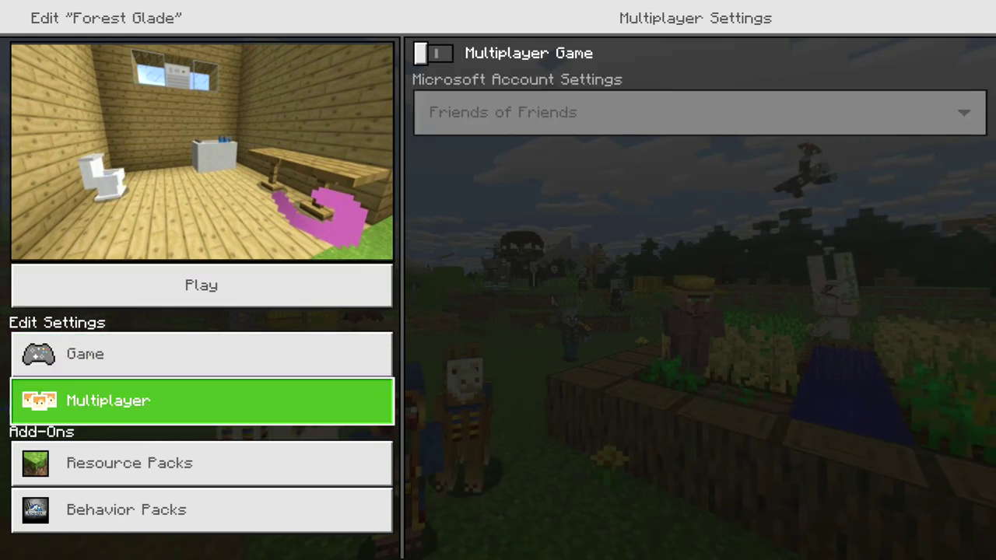
pyautogui.press('Down')
pyautogui.press('Right')
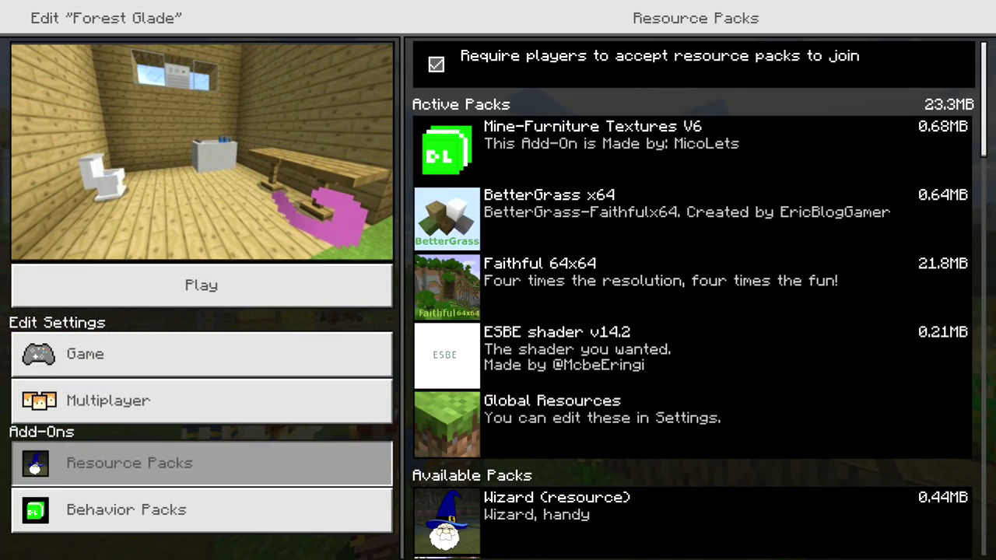
pyautogui.press('Return')
pyautogui.press('Return')
pyautogui.press('Left')
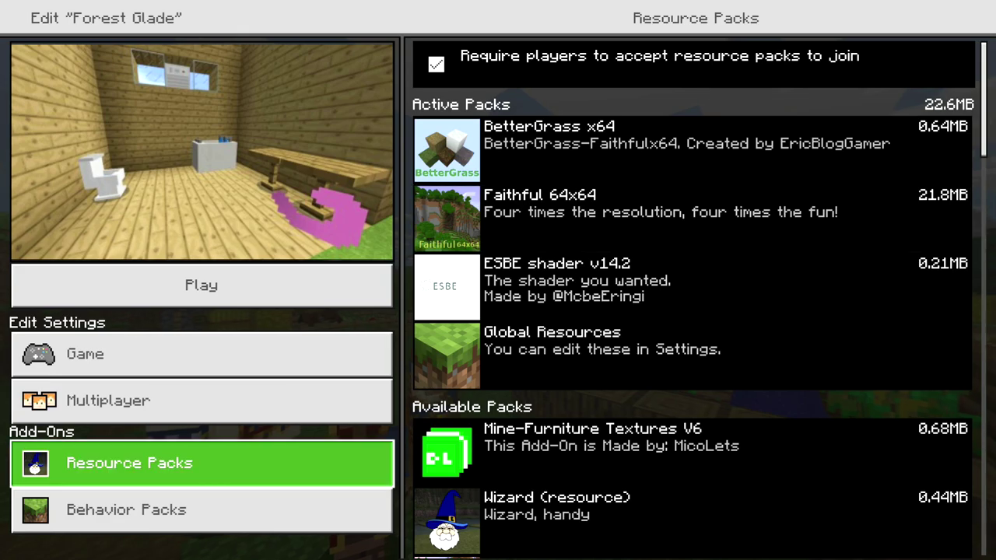
# - Remove Mine-Furniture Add-On V6 from the active behavior packs of the Forest Glade world
pyautogui.press('Down')
pyautogui.press('Right')
pyautogui.press('Return')
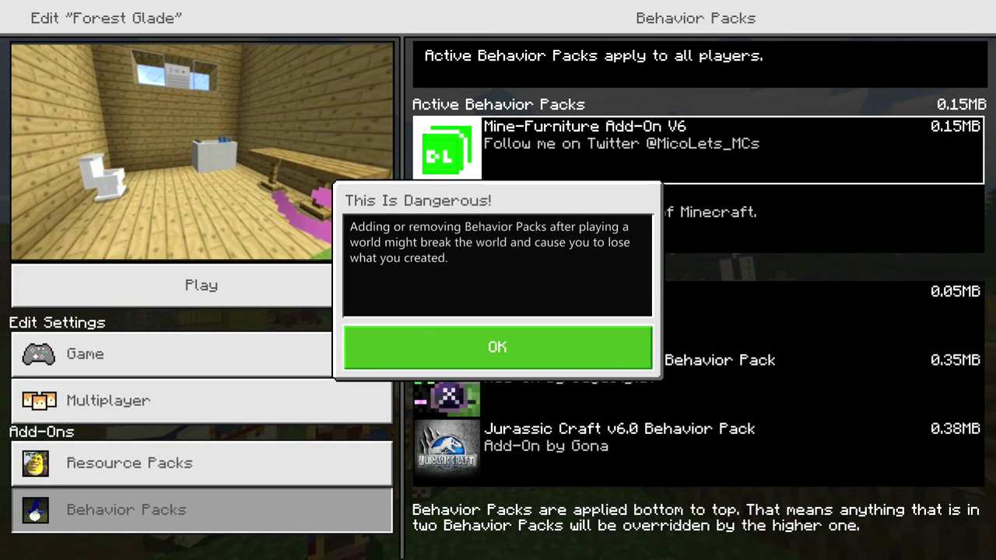
pyautogui.press('Return')
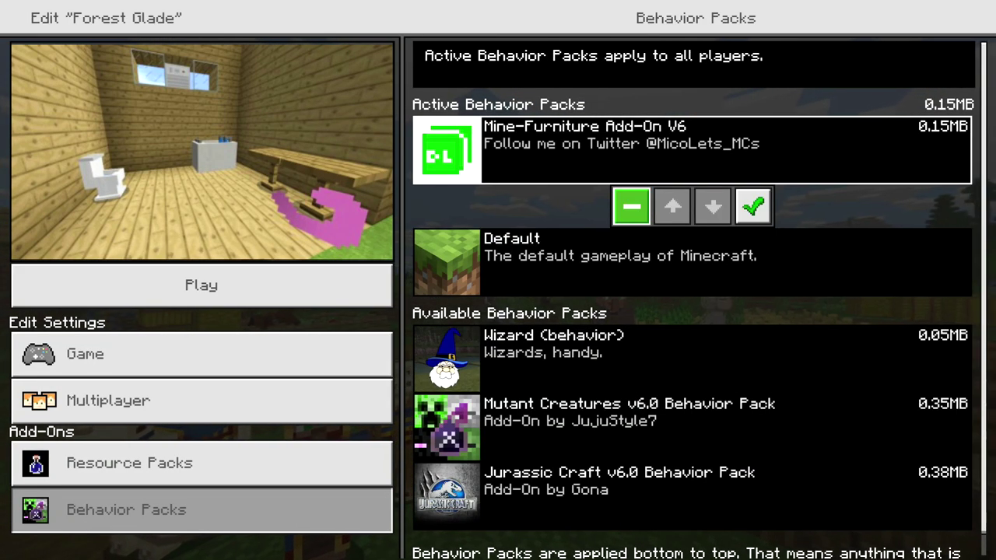
pyautogui.press('Return')
# - Activate the Mine-Furniture Textures V6 resource pack from the available packs for the Forest Glade world
pyautogui.press('Left')
pyautogui.press('Up')
pyautogui.press('Right')
pyautogui.press('Down')
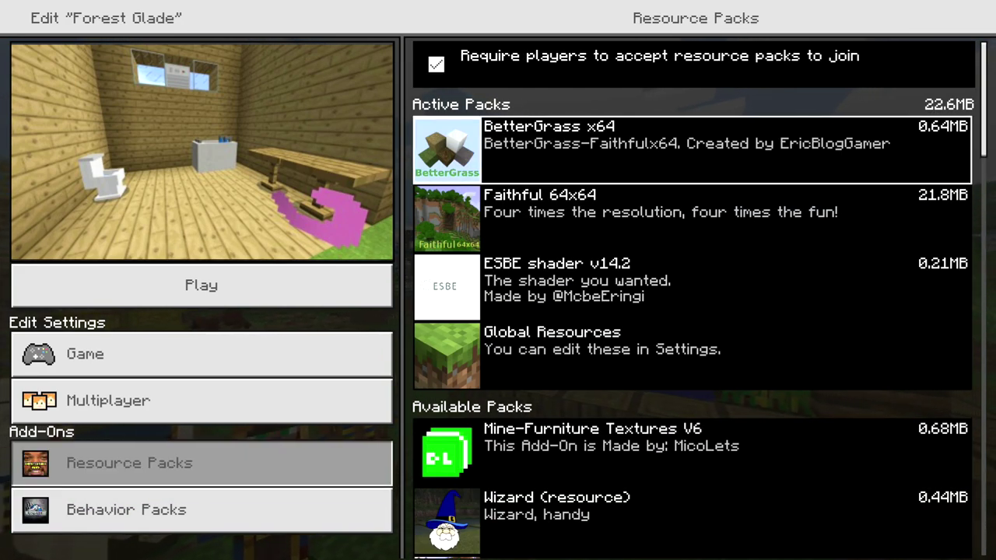
pyautogui.press('Down')
pyautogui.press('Down')
pyautogui.press('Down')
pyautogui.press('Down')
pyautogui.press('Up')
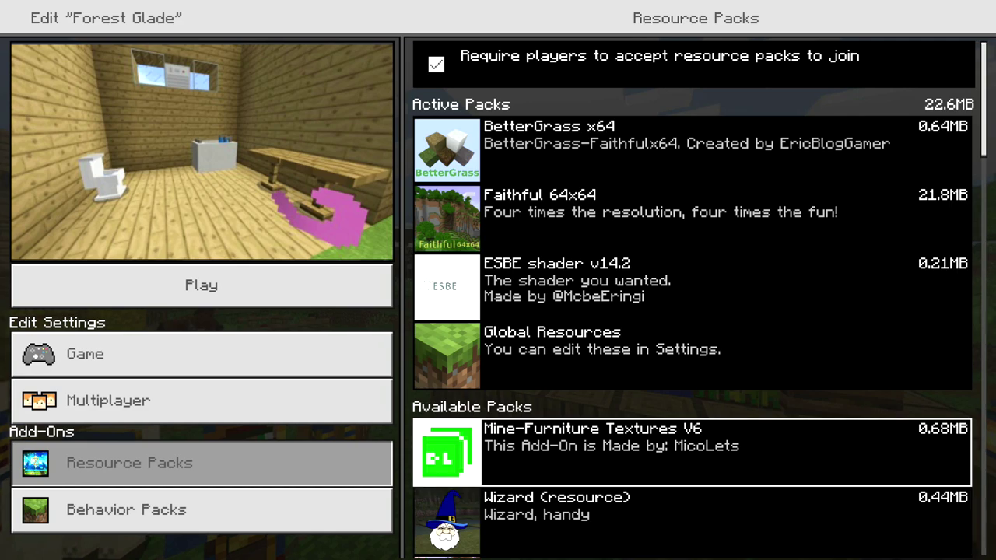
pyautogui.press('Return')
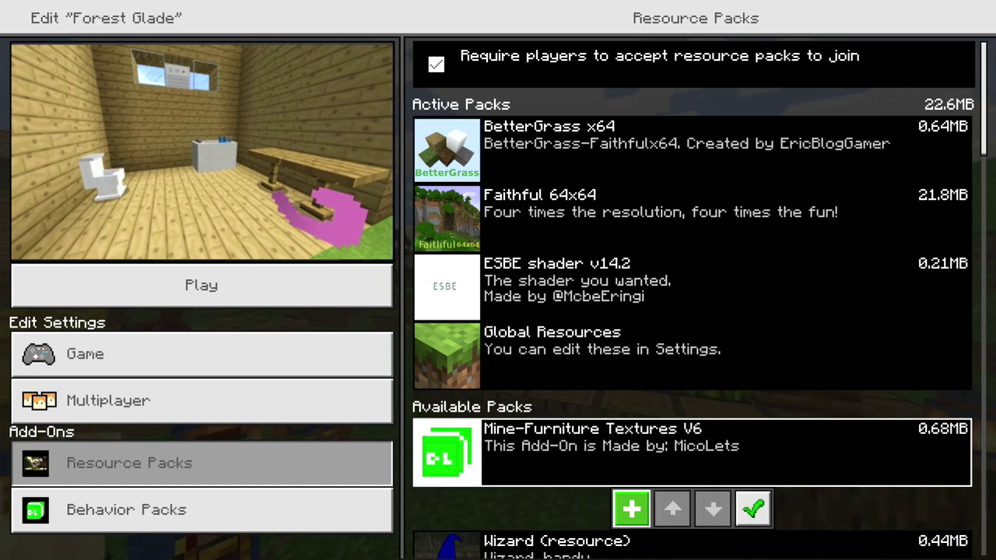
pyautogui.press('Return')
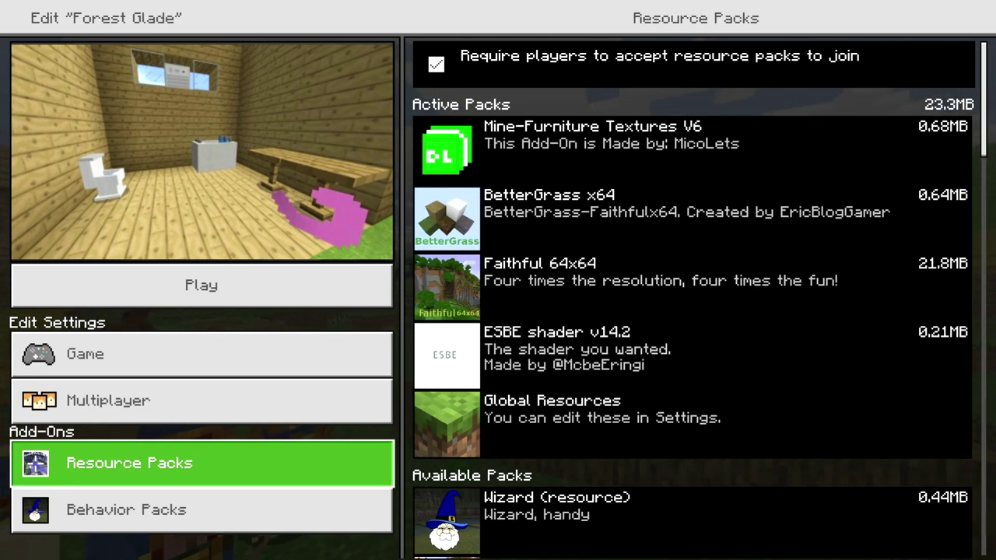
# - Activate the Mine-Furniture Add-On V6 behavior pack for the Forest Glade world and agree to turn off achievements
pyautogui.press('Down')
pyautogui.press('Right')
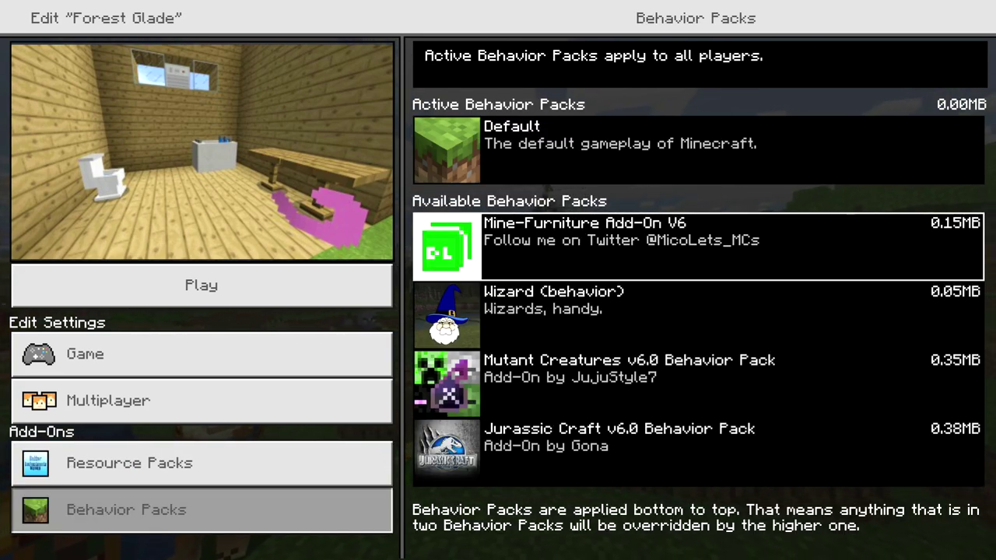
pyautogui.press('Return')
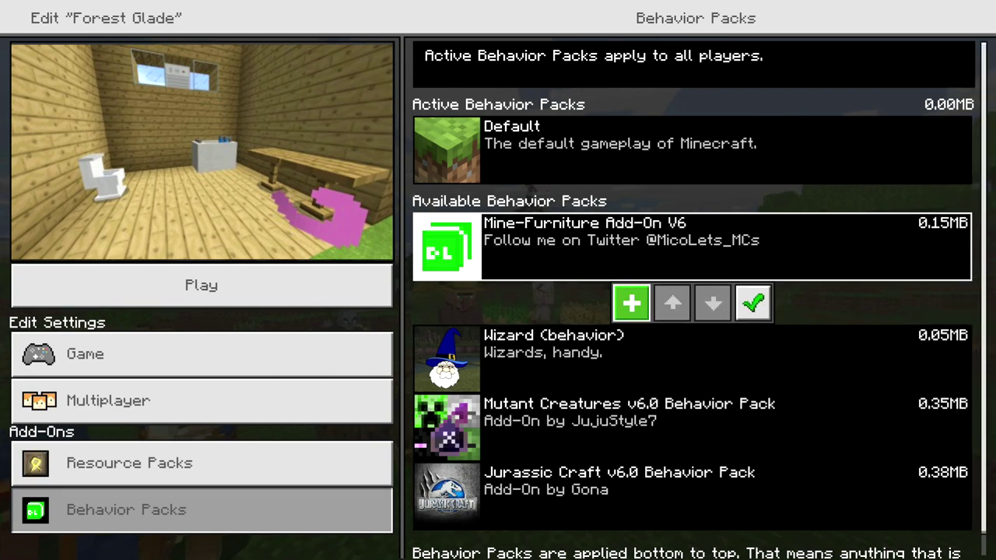
pyautogui.press('Return')
pyautogui.press('Up')
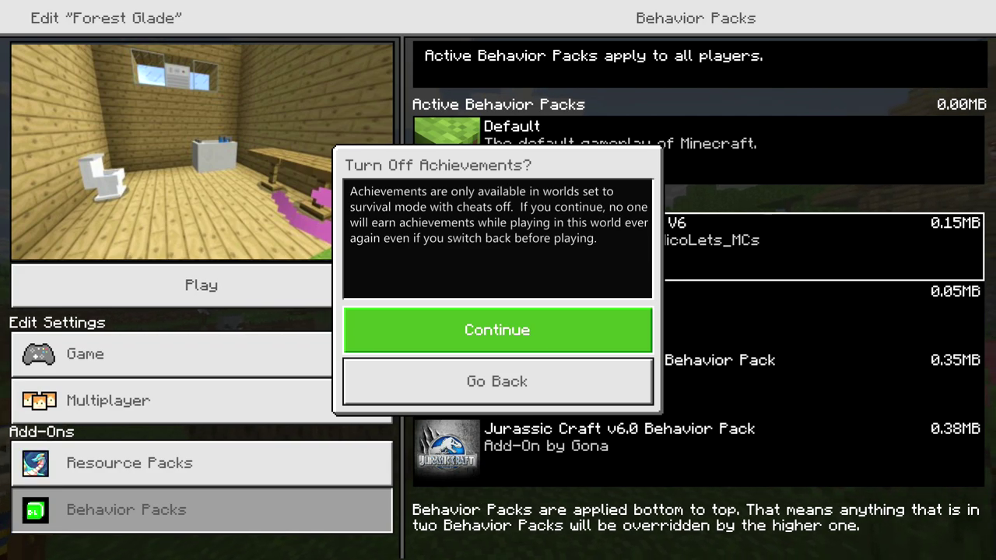
pyautogui.press('Return')
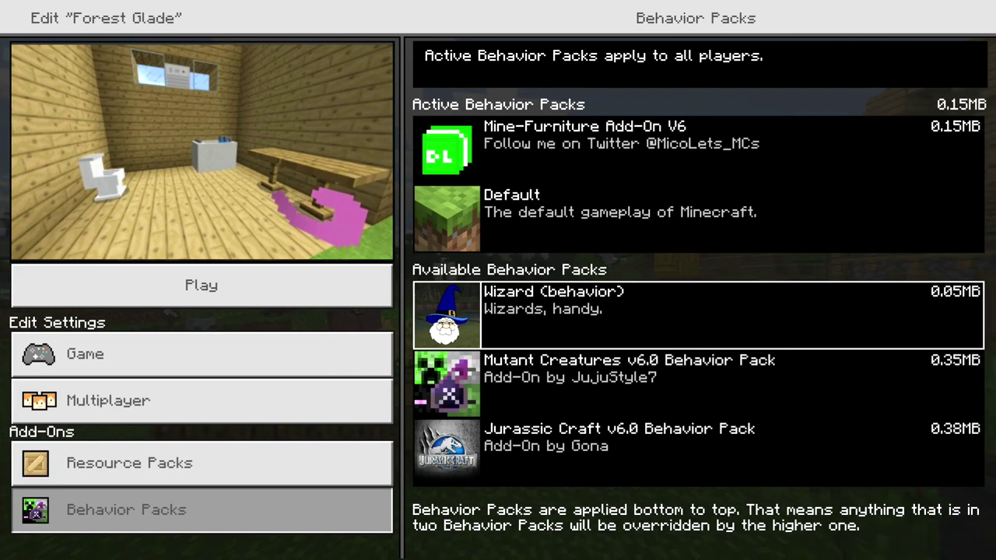